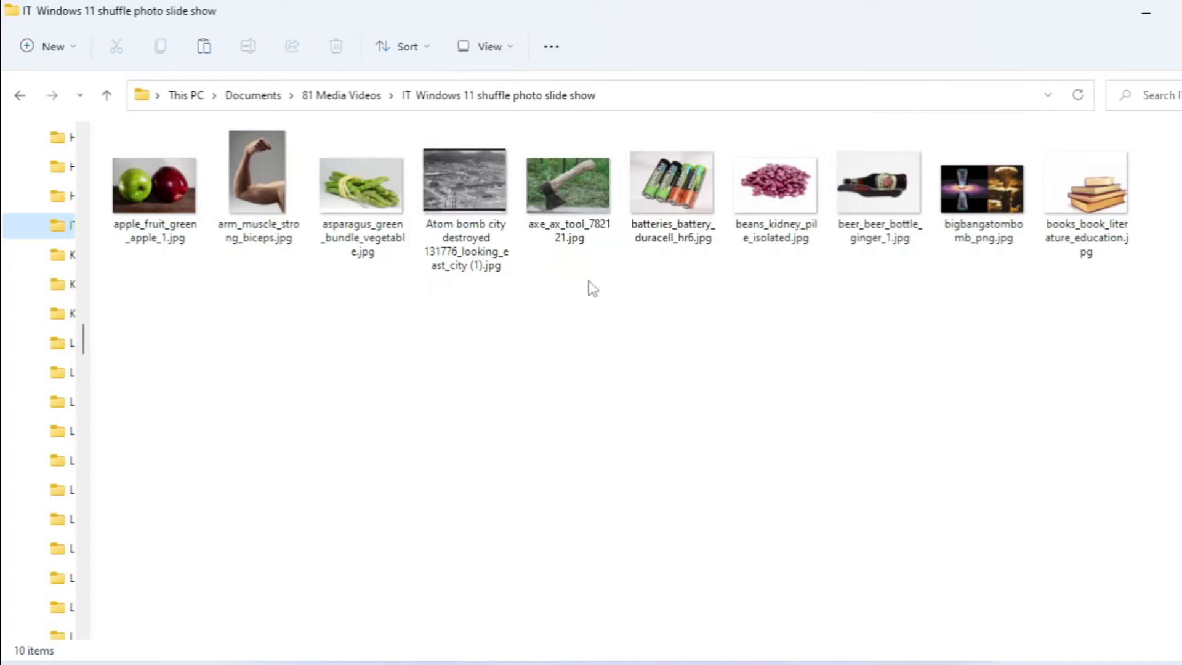
# Show the folder's files in the Details layout and sort them by date, oldest first
pyautogui.click(510, 48)
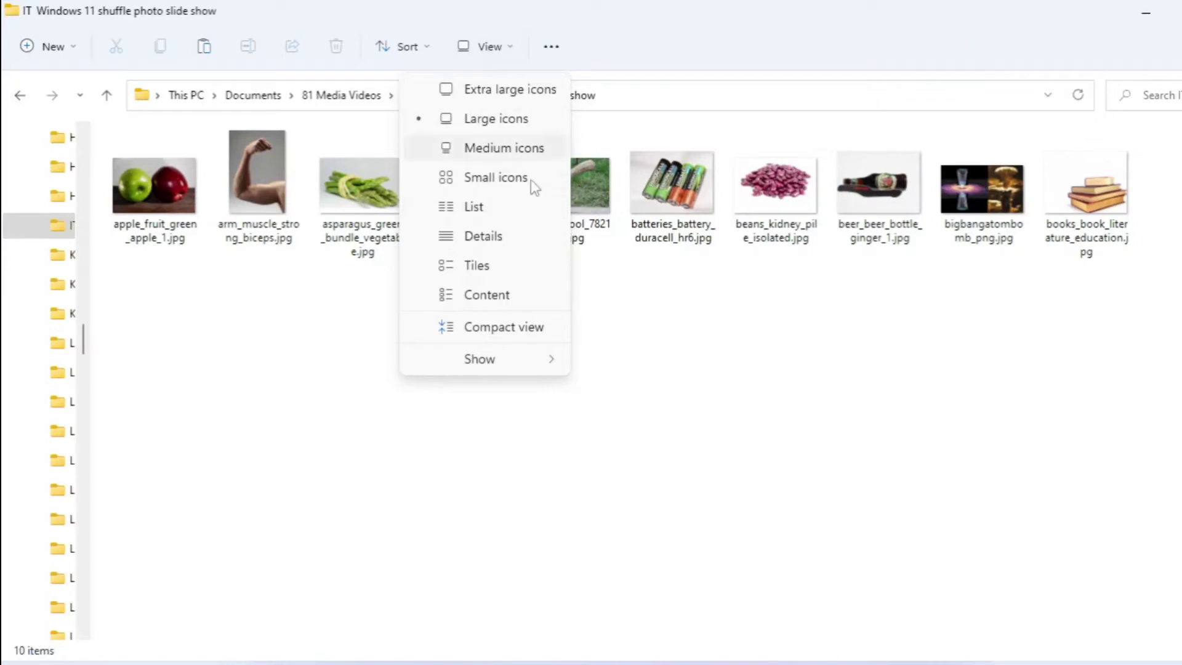
pyautogui.click(526, 247)
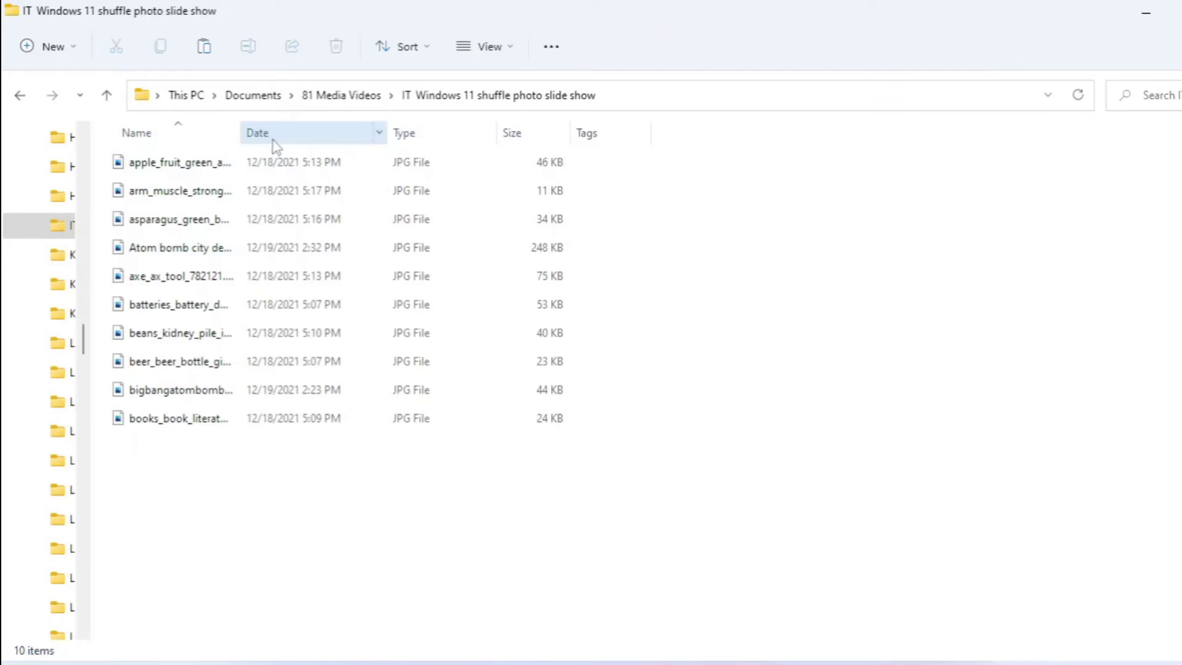
pyautogui.click(274, 143)
pyautogui.click(274, 143)
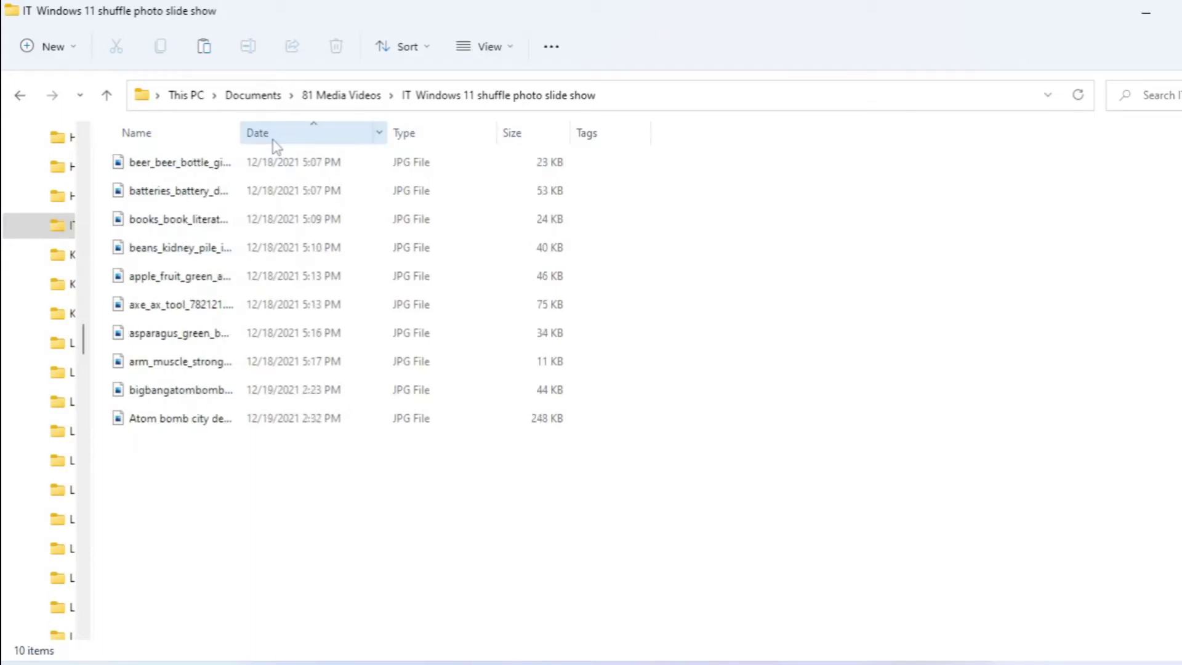
pyautogui.click(275, 142)
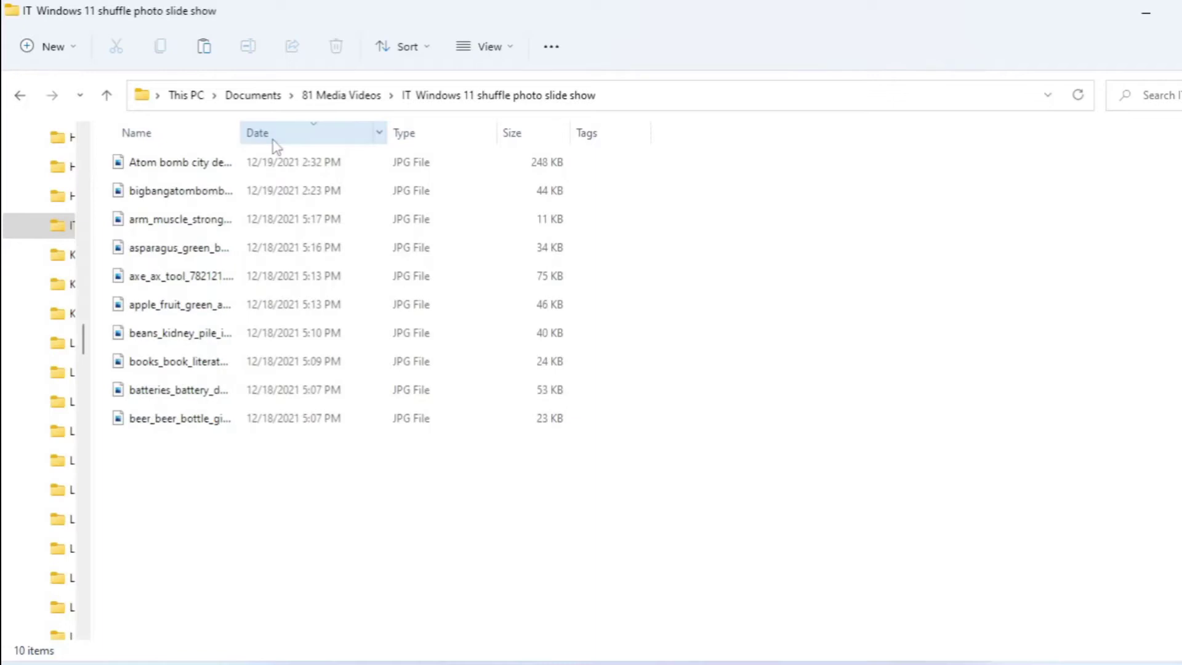
pyautogui.click(275, 145)
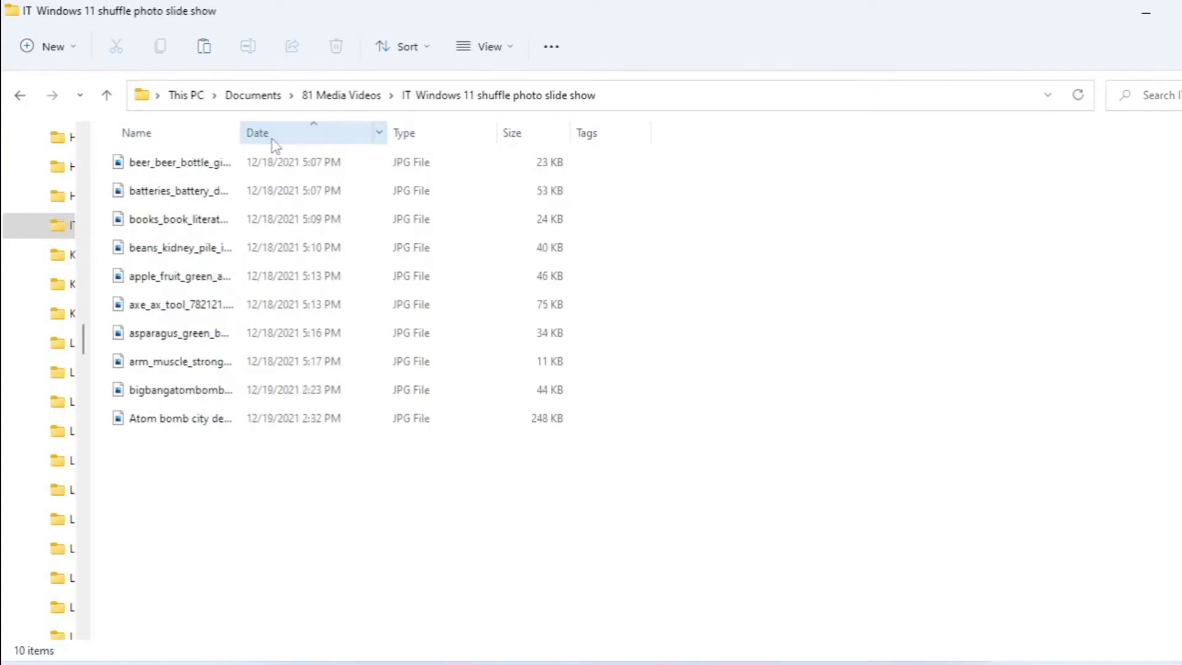
# Try sorting the files by name, by type and by size
pyautogui.click(194, 145)
pyautogui.click(194, 146)
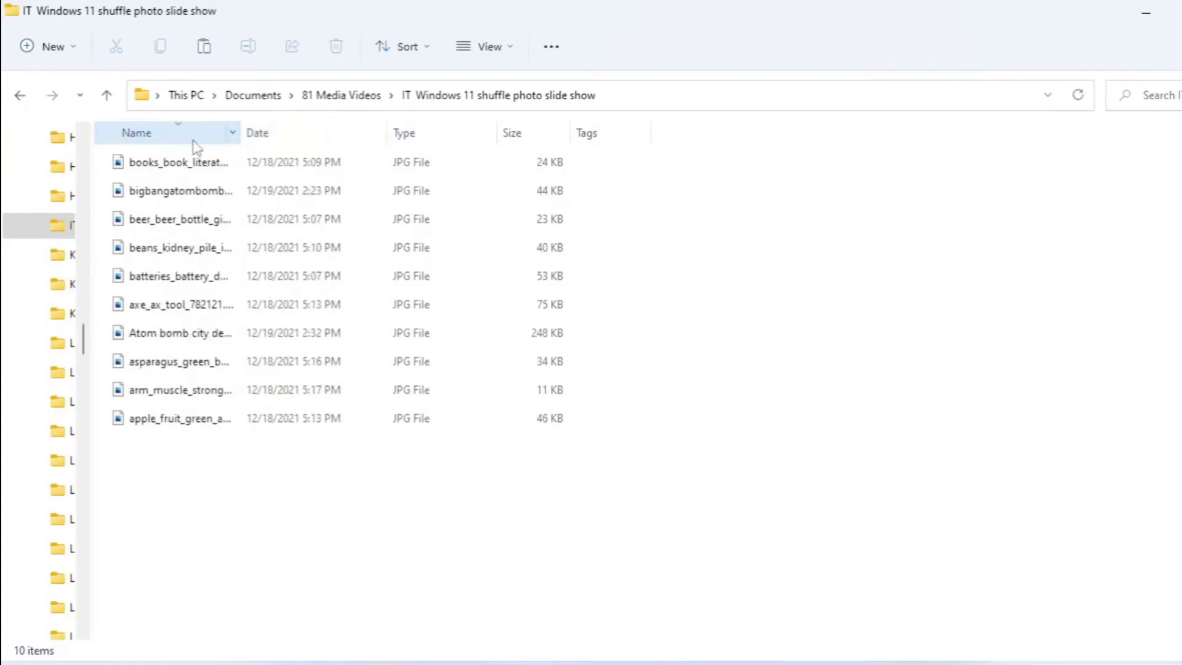
pyautogui.click(439, 137)
pyautogui.click(440, 137)
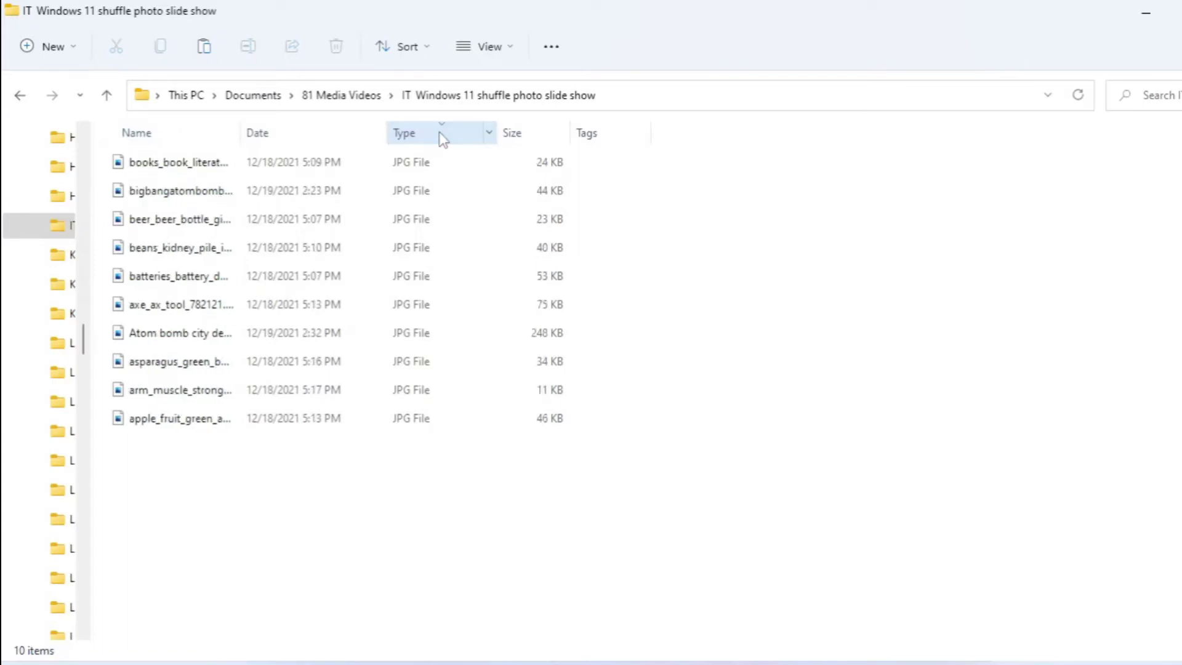
pyautogui.click(544, 139)
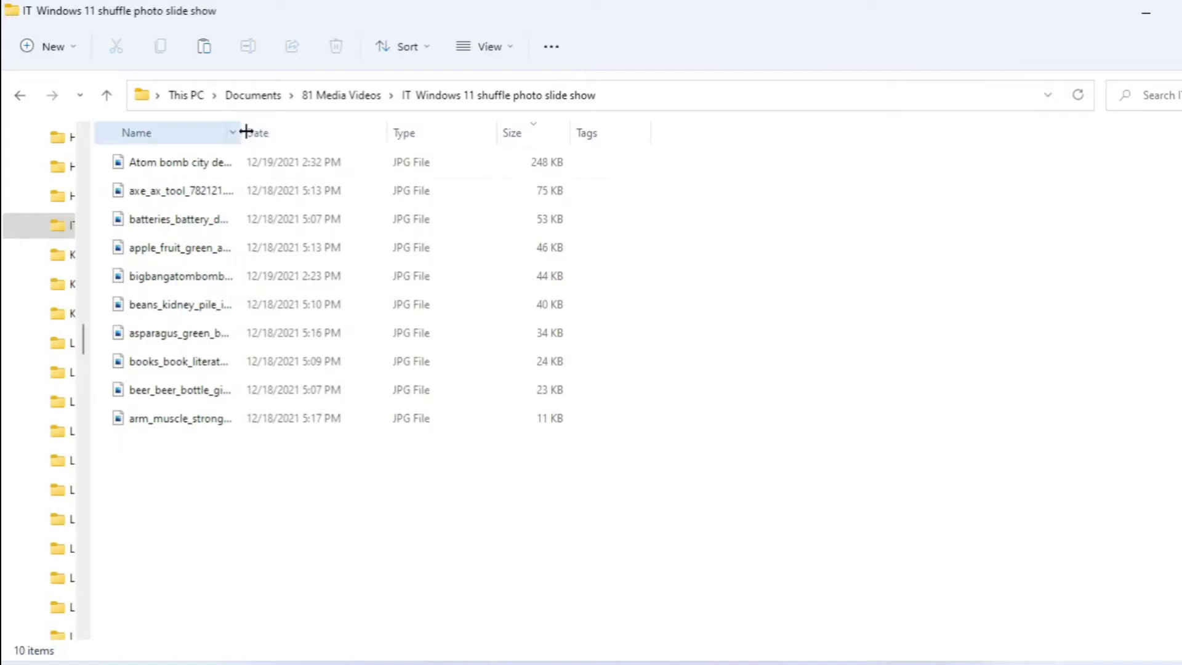
# Widen the Name column to reveal more of the file names and sort the files by name in descending order
pyautogui.moveTo(247, 131); pyautogui.dragTo(342, 127)
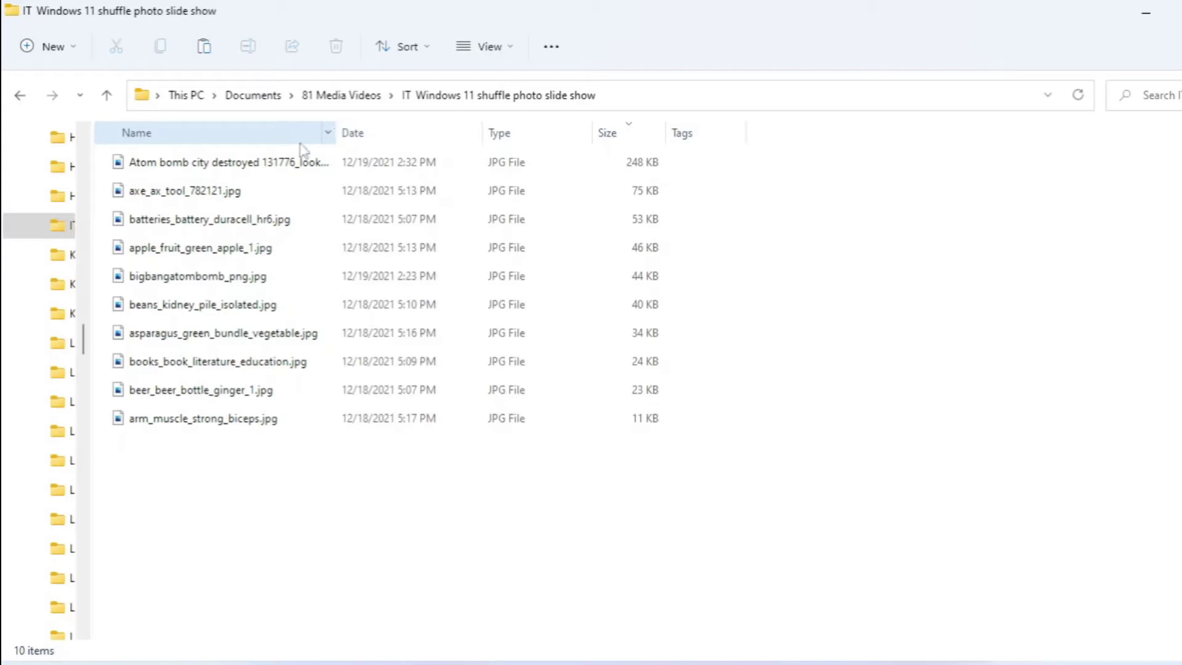
pyautogui.click(272, 135)
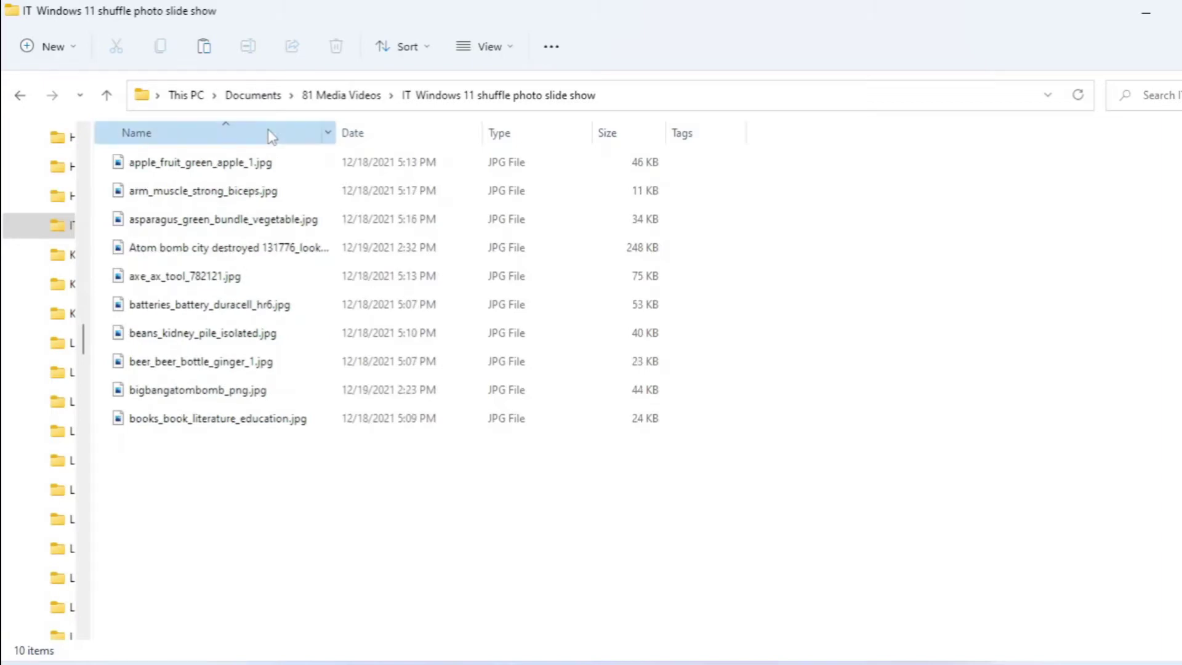
pyautogui.click(271, 135)
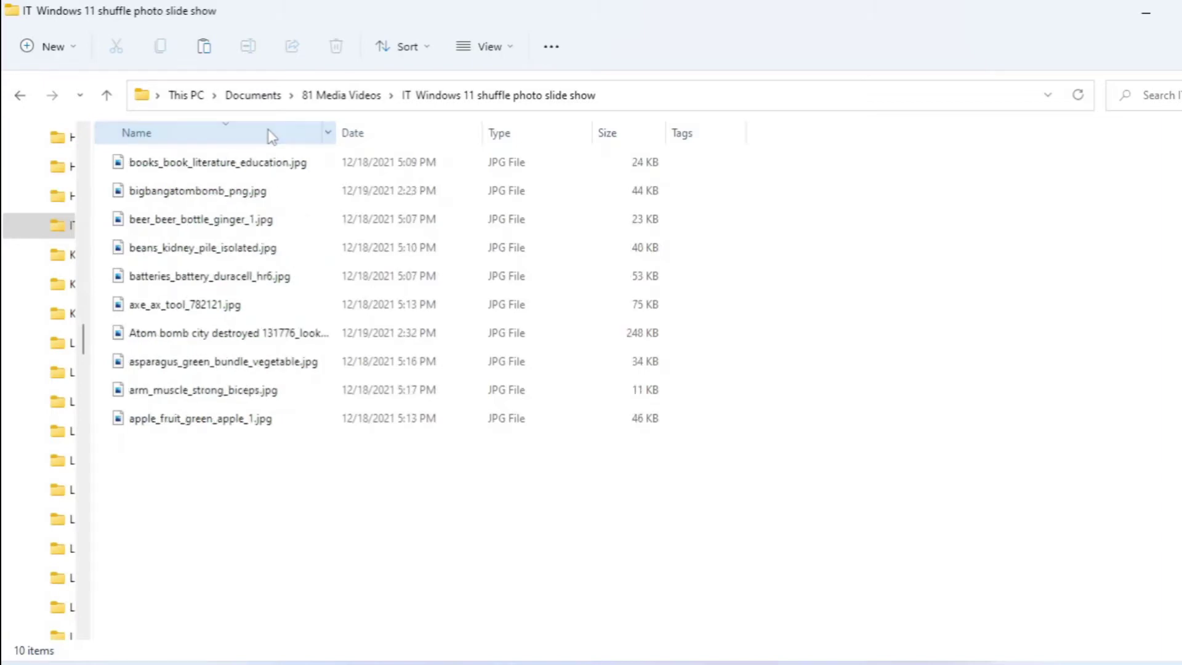
# Open books_book_literature_education.jpg in Photos and browse forward through the pictures to beans_kidney_pile_isolated.jpg
pyautogui.doubleClick(246, 163)
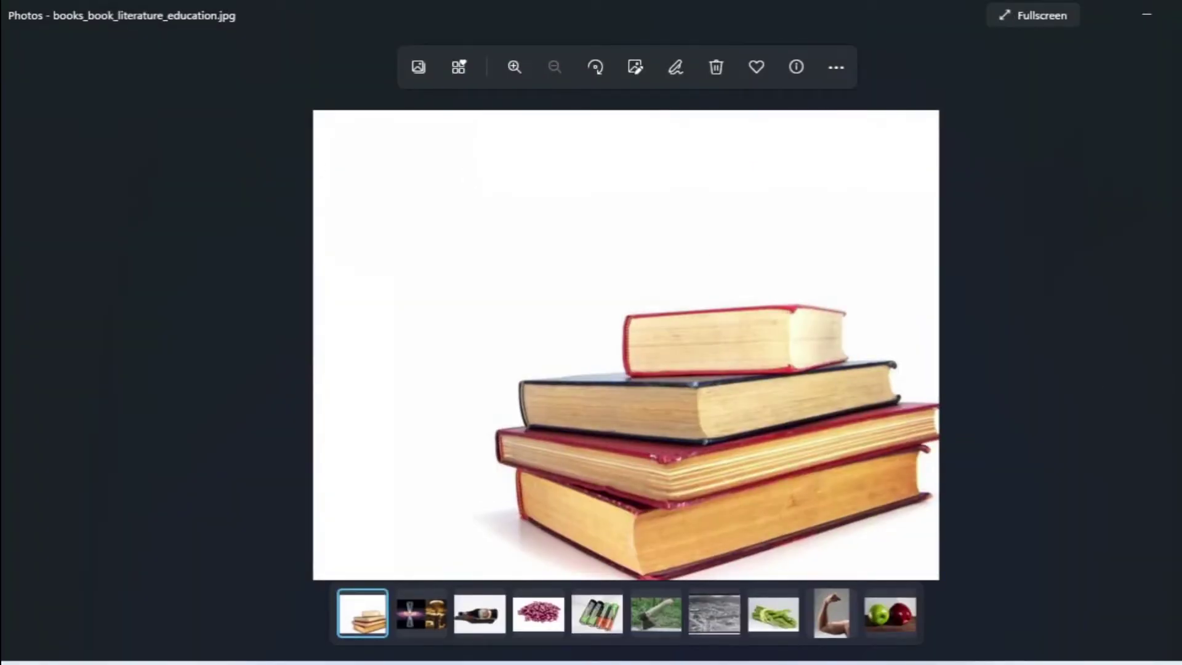
pyautogui.press('Right')
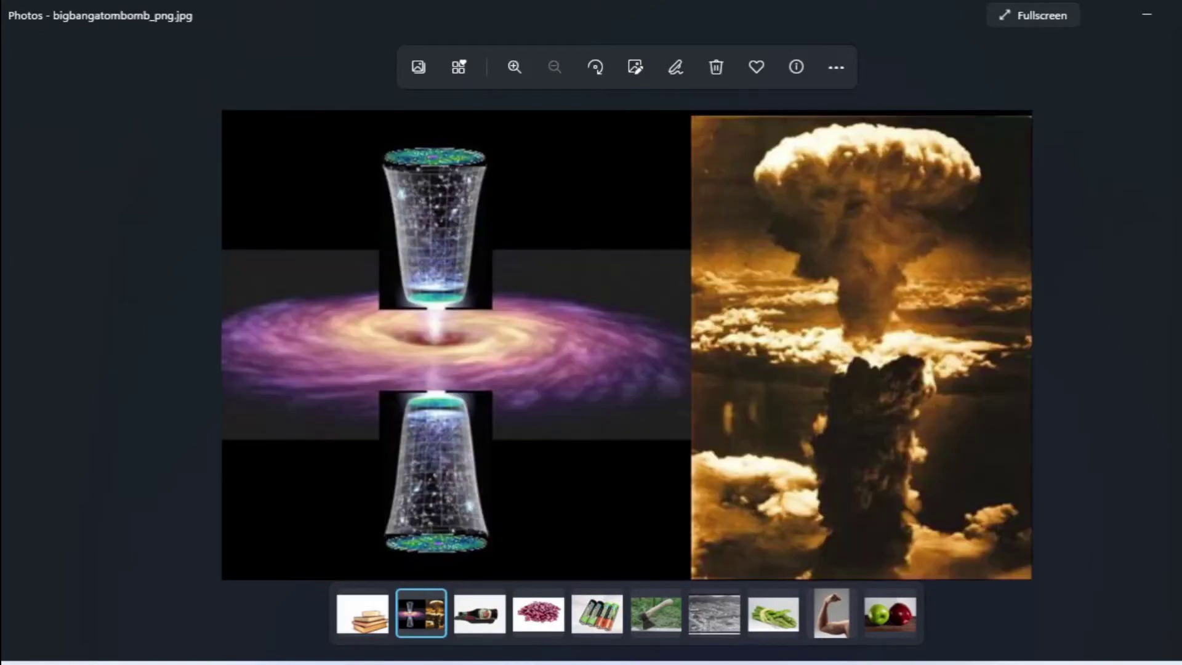
pyautogui.press('Right')
pyautogui.press('Right')
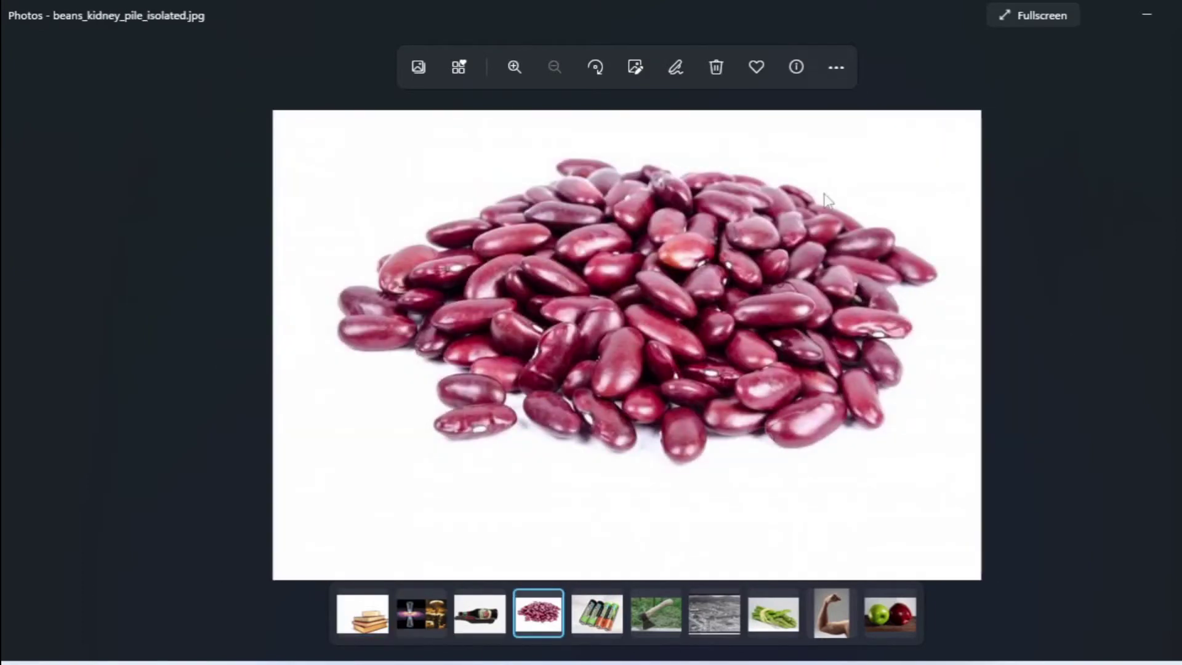
# Play the photos as a slideshow from the kidney beans picture, and exit after the following picture
pyautogui.click(835, 71)
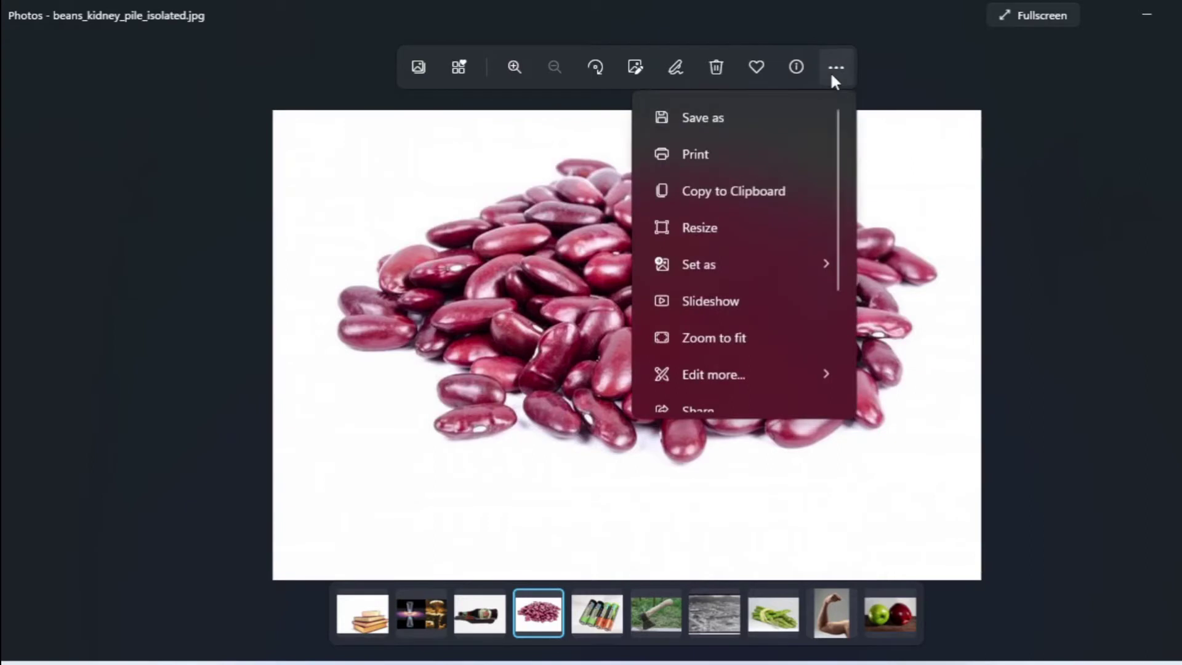
pyautogui.click(738, 298)
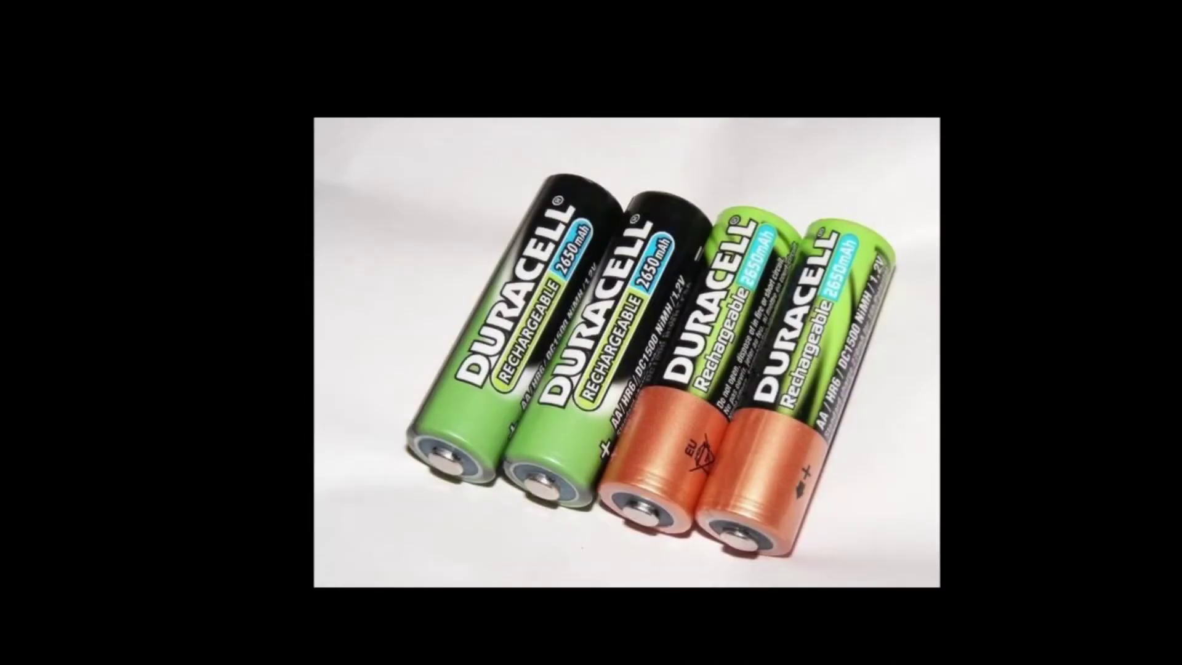
pyautogui.press('Escape')
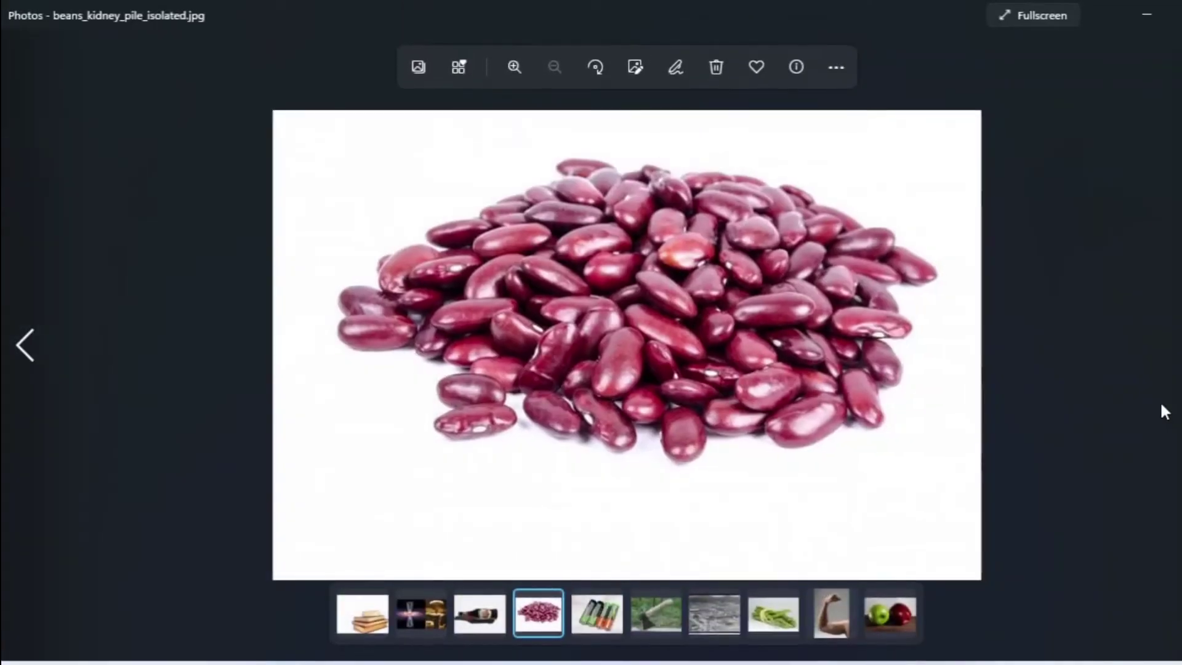
# Switch back to File Explorer, sort the files by name in ascending order and open apple_fruit_green_apple_1.jpg
pyautogui.moveTo(572, 660)
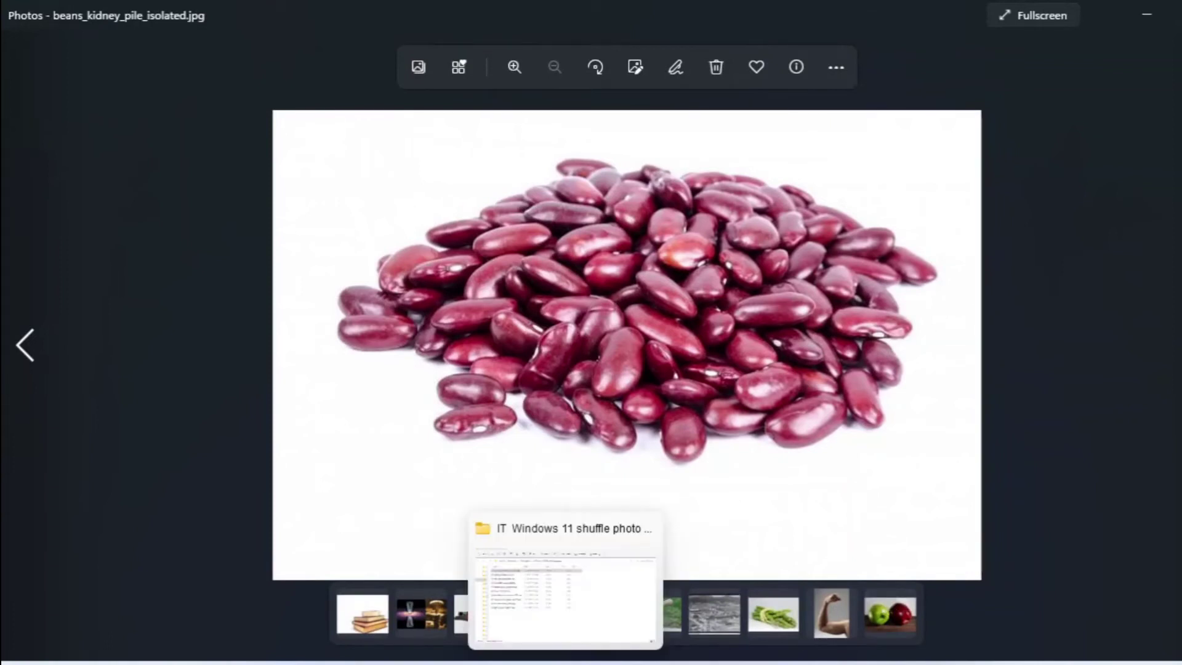
pyautogui.click(566, 591)
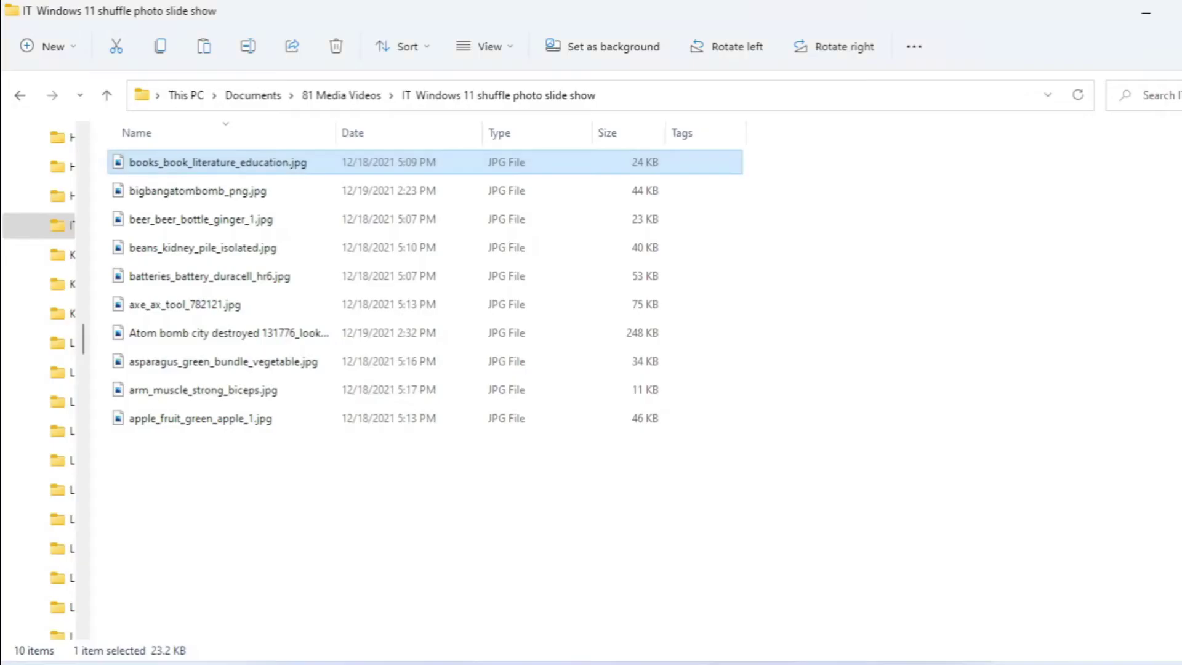
pyautogui.click(203, 140)
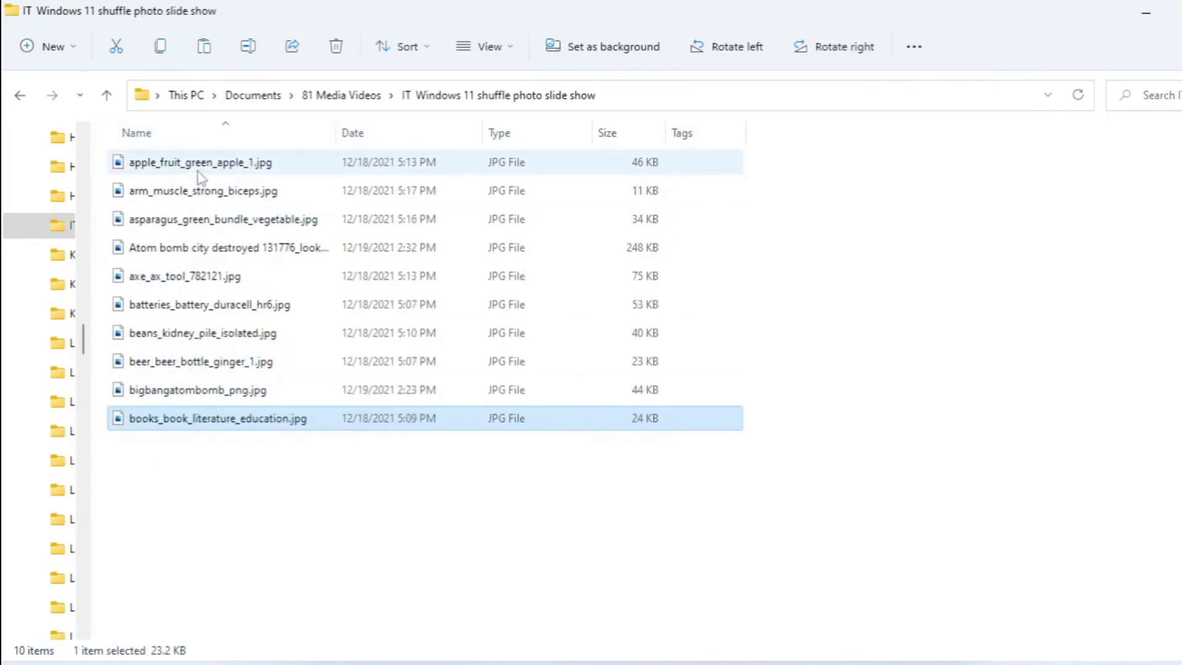
pyautogui.click(200, 178)
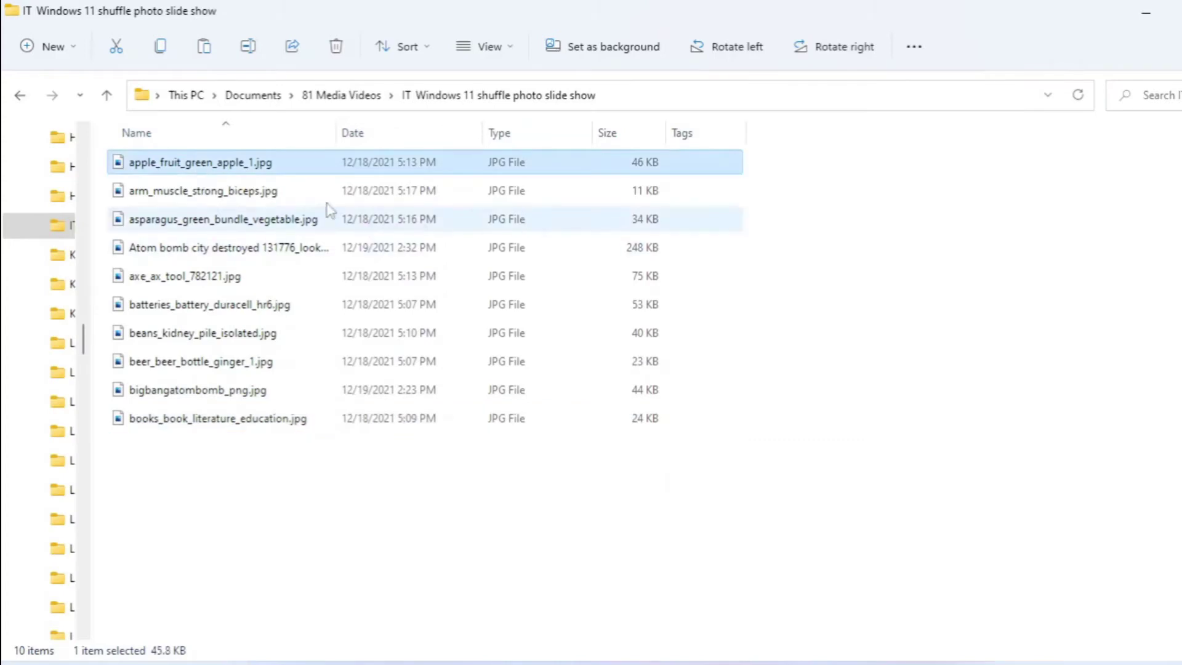
pyautogui.doubleClick(241, 165)
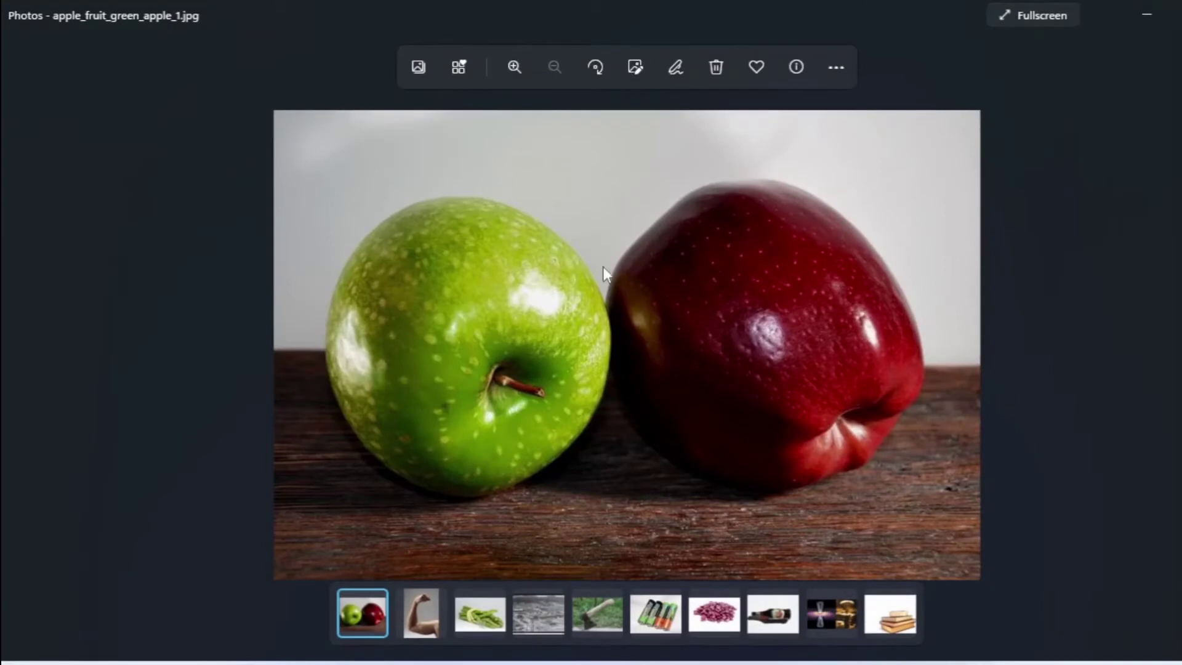
# Play a slideshow starting from the apple picture, and exit it and close the photo window
pyautogui.click(834, 69)
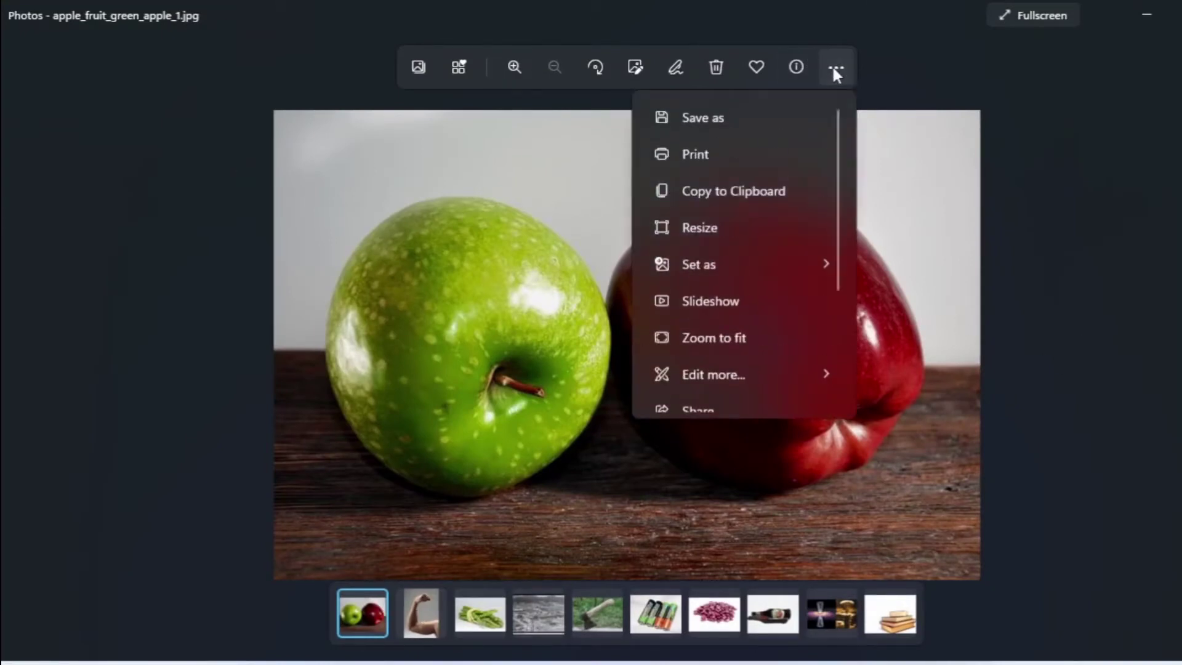
pyautogui.click(702, 308)
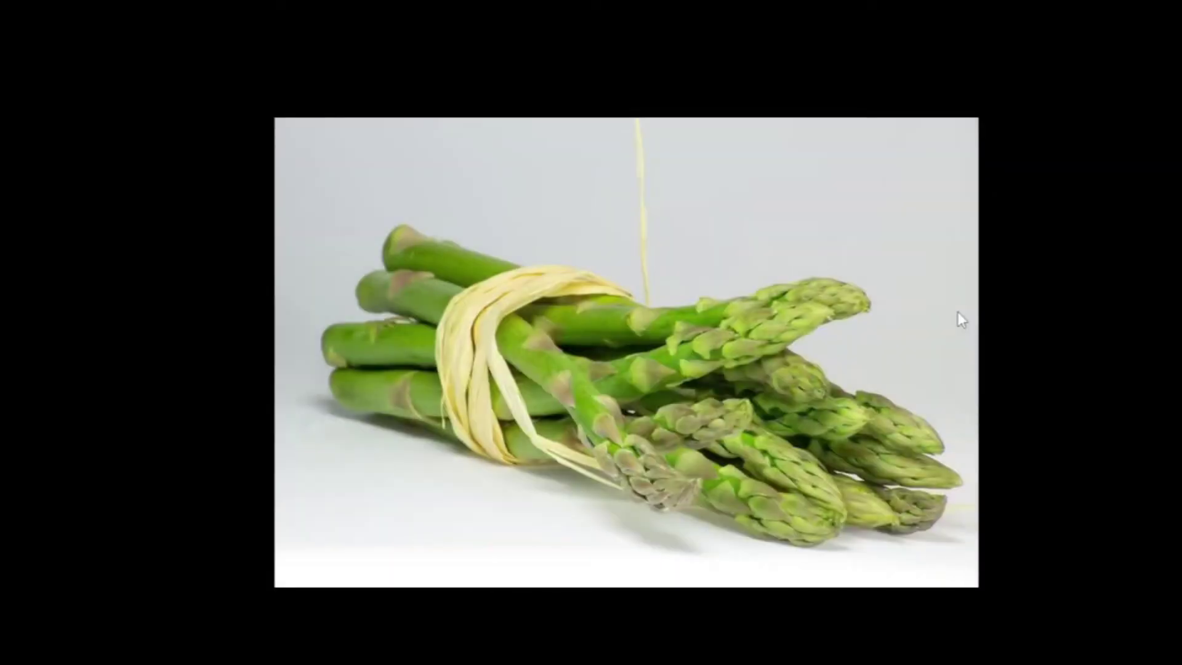
pyautogui.press('Escape')
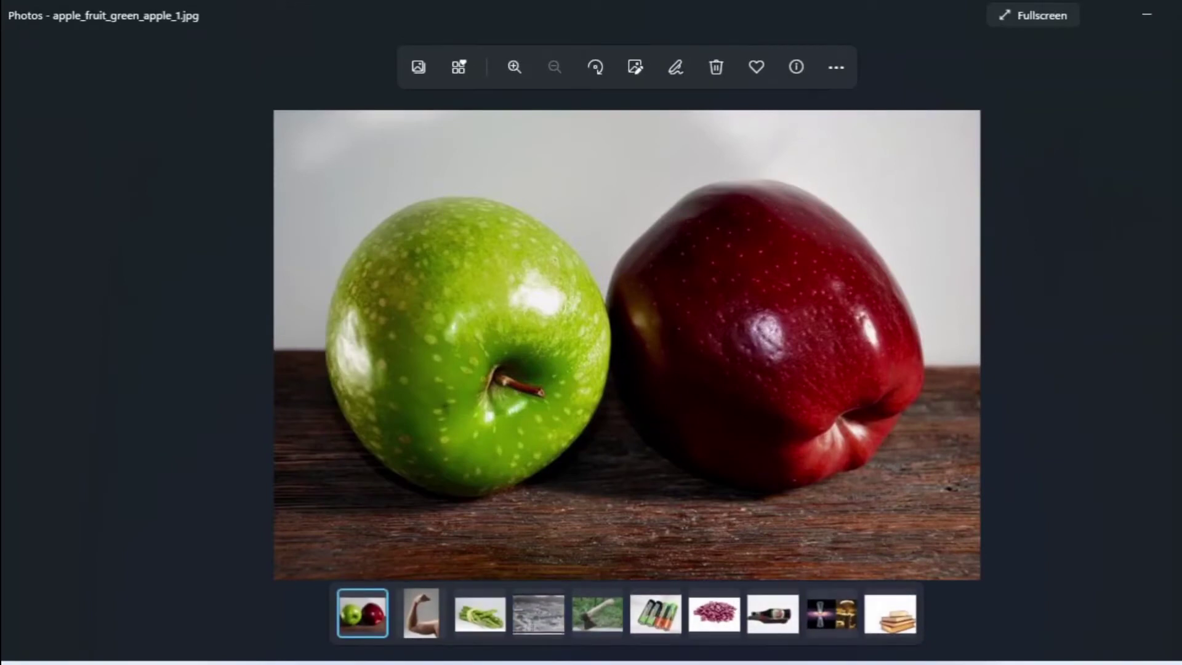
pyautogui.hotkey('alt', 'F4')
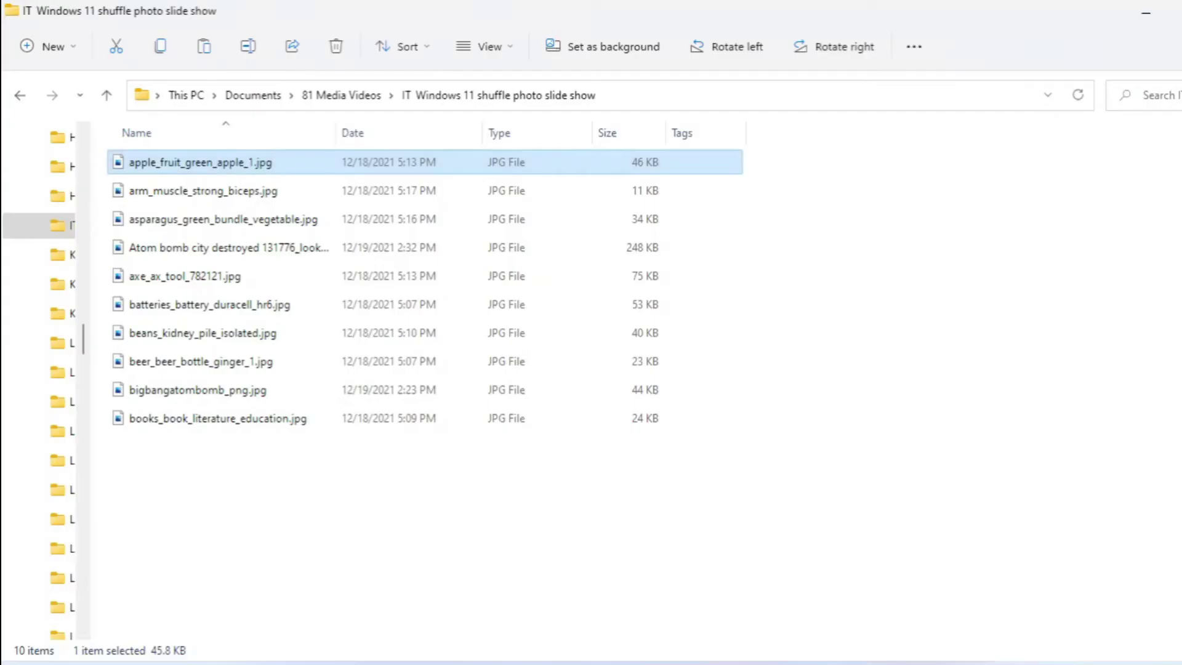
# Sort the files by date, oldest first, and open beer_beer_bottle_ginger_1.jpg
pyautogui.click(389, 136)
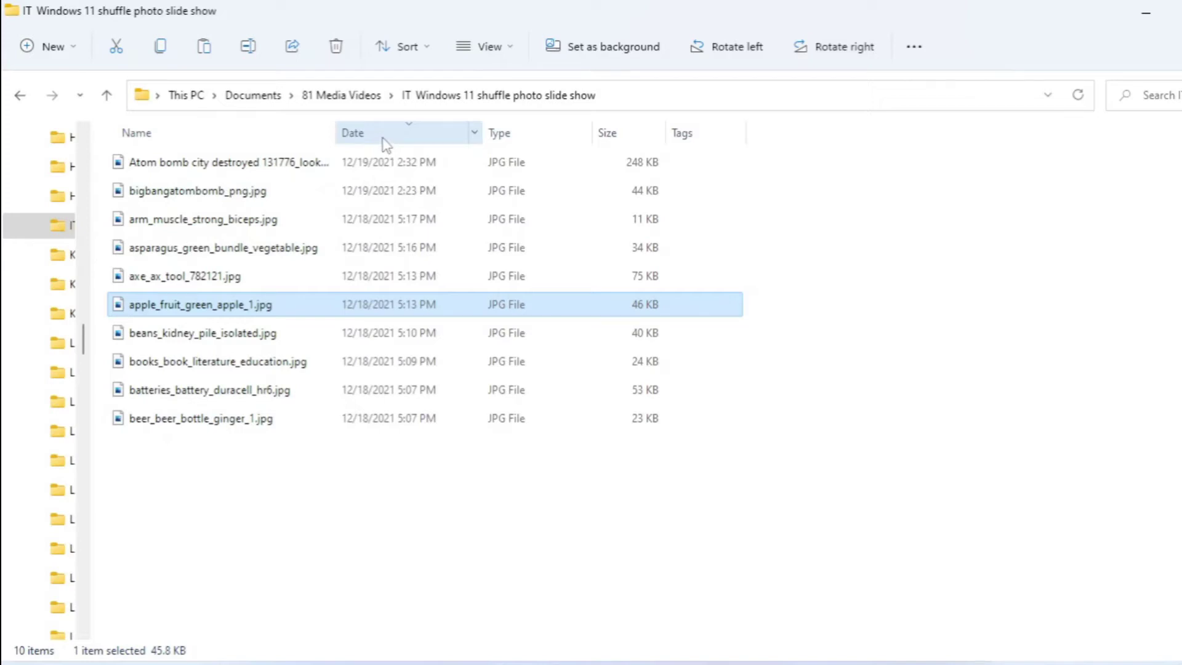
pyautogui.click(386, 143)
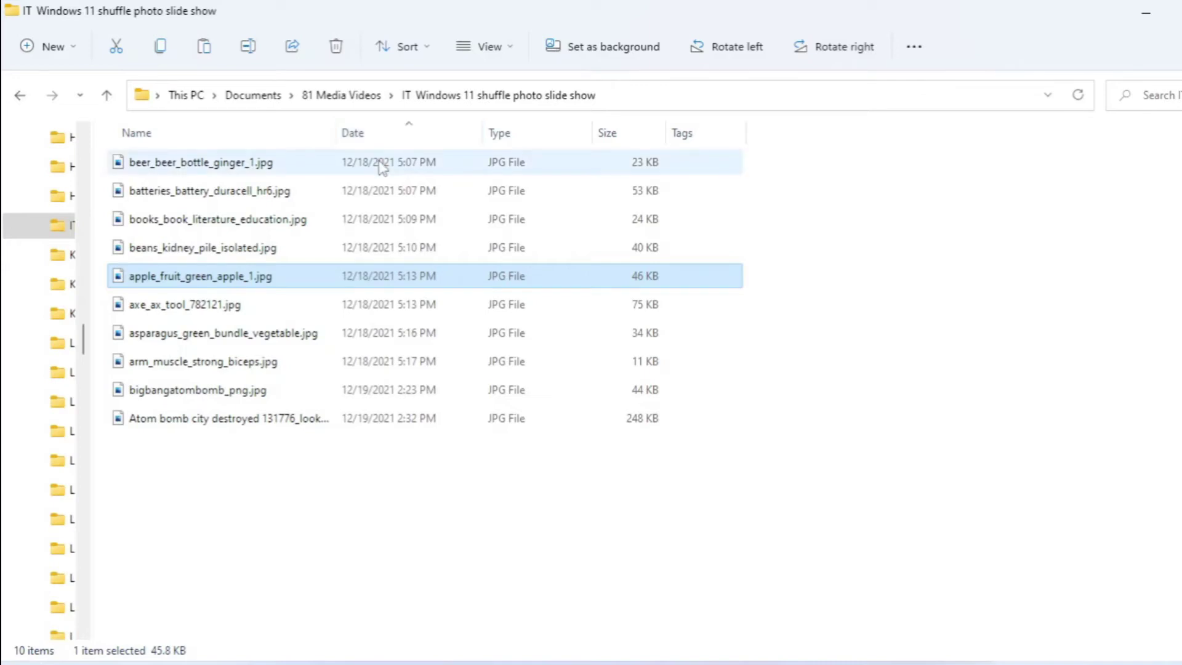
pyautogui.click(382, 169)
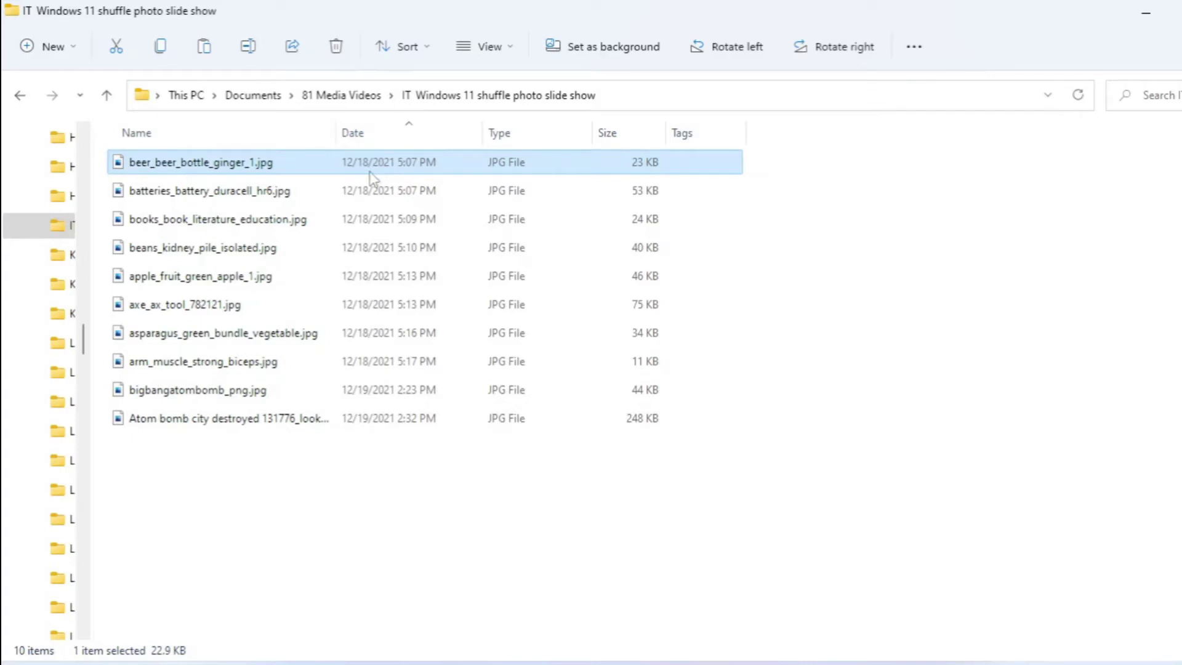
pyautogui.doubleClick(370, 172)
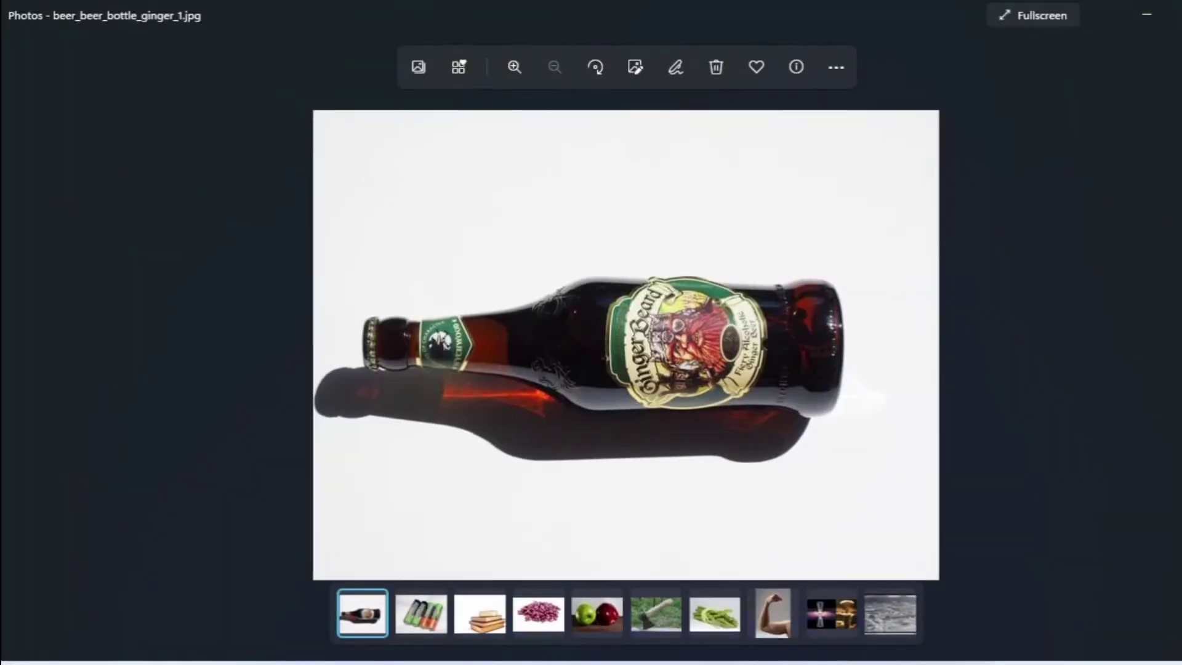
# Play a slideshow starting from the ginger beer bottle picture, and exit it and close the photo window
pyautogui.click(837, 68)
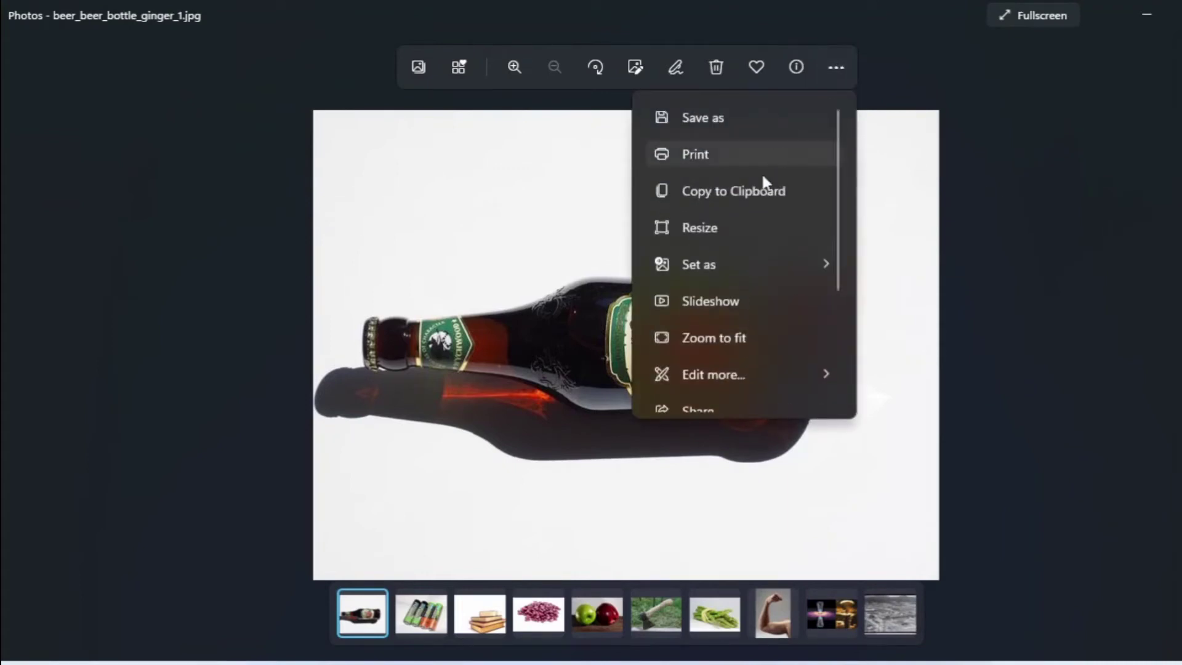
pyautogui.click(712, 303)
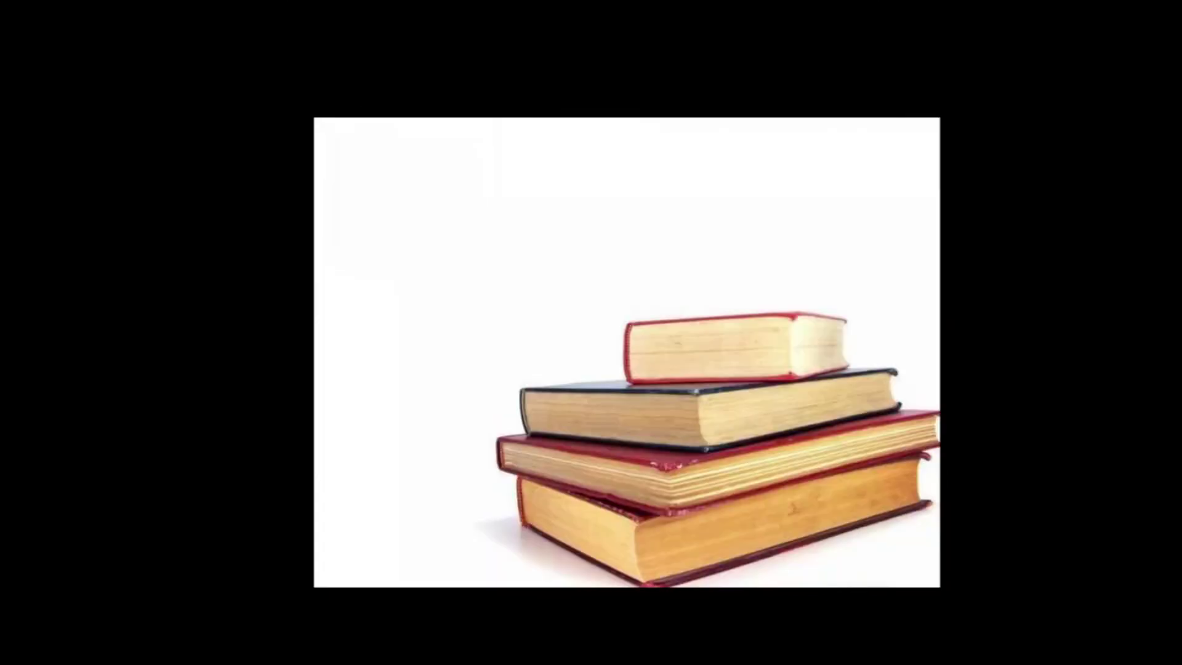
pyautogui.click(1100, 61)
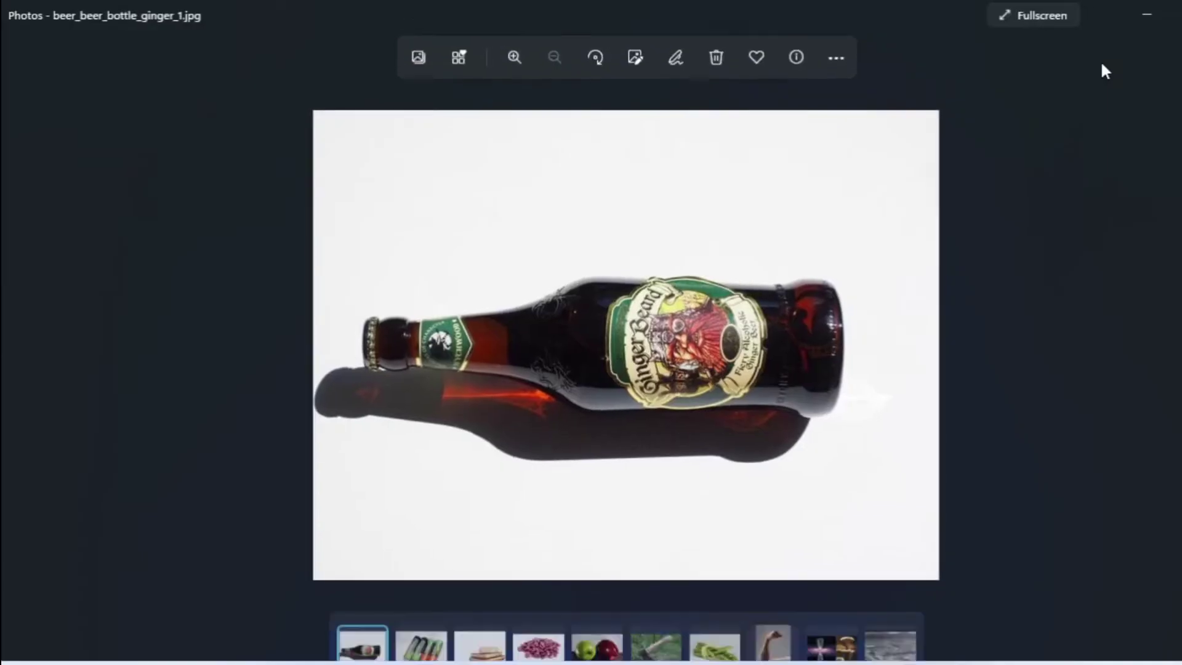
pyautogui.hotkey('alt', 'F4')
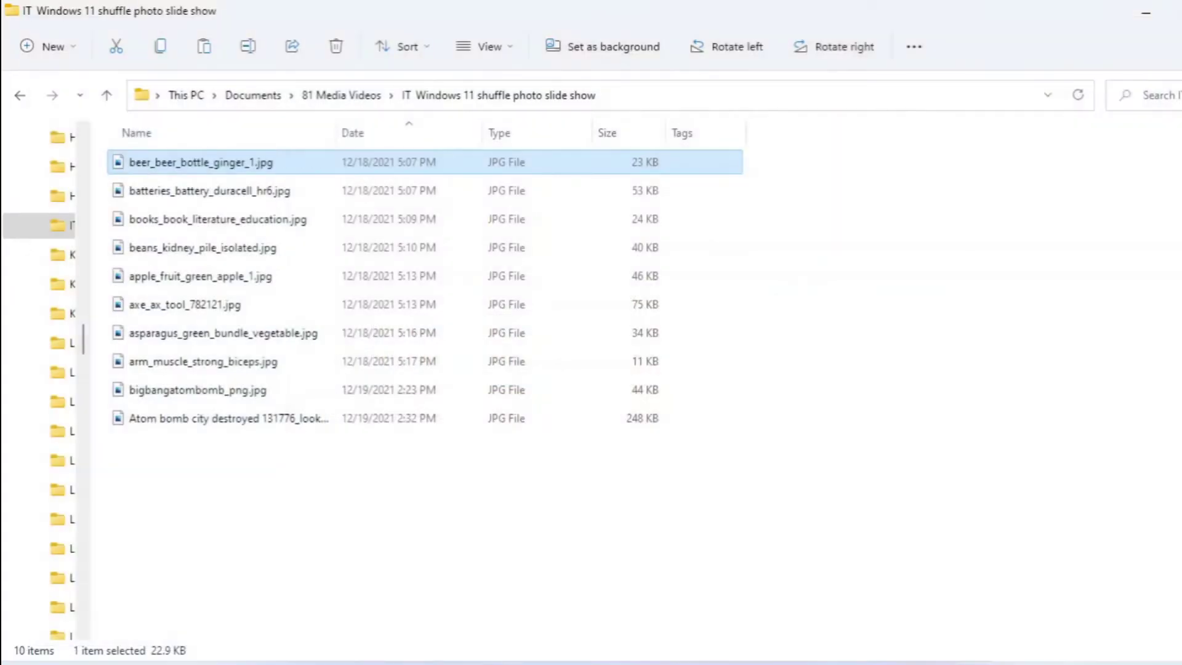
# Sort the files by type in both directions and by size, largest first, and open the Atom bomb city destroyed picture
pyautogui.click(537, 135)
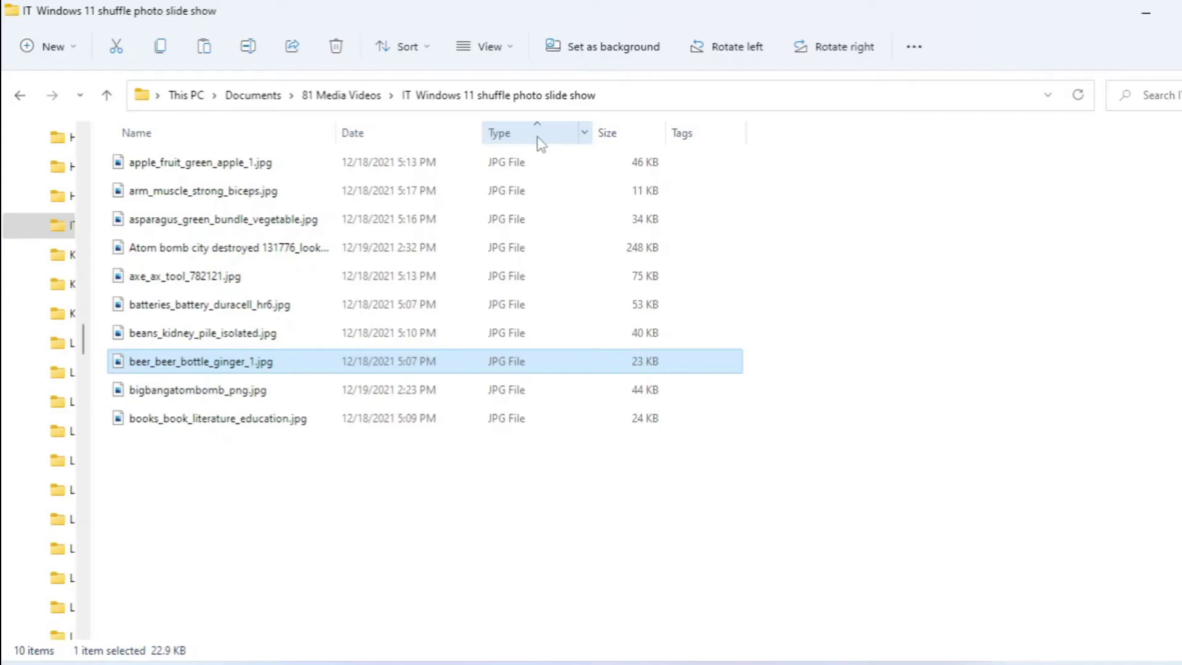
pyautogui.click(542, 135)
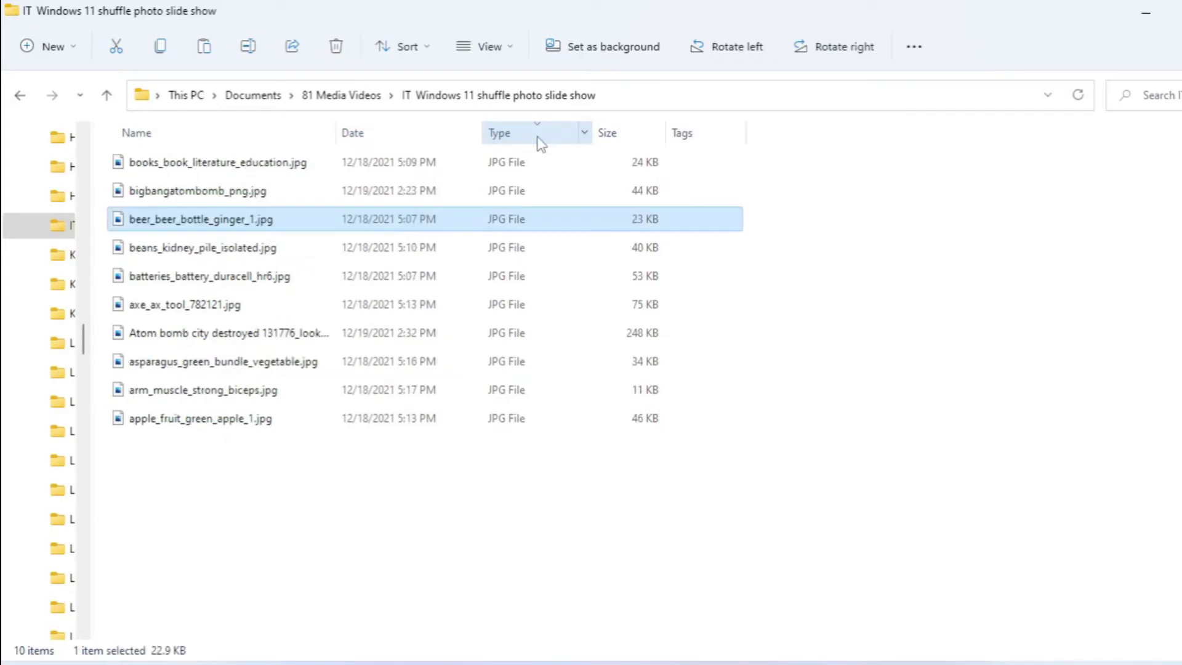
pyautogui.click(641, 140)
pyautogui.click(638, 165)
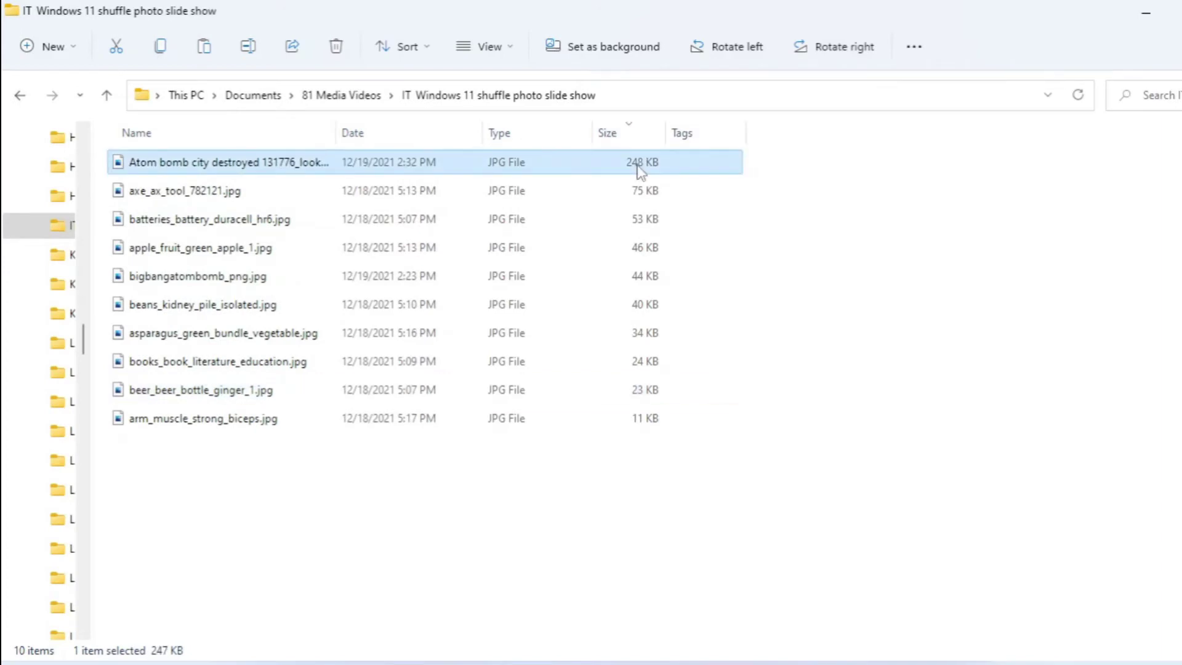
pyautogui.doubleClick(639, 165)
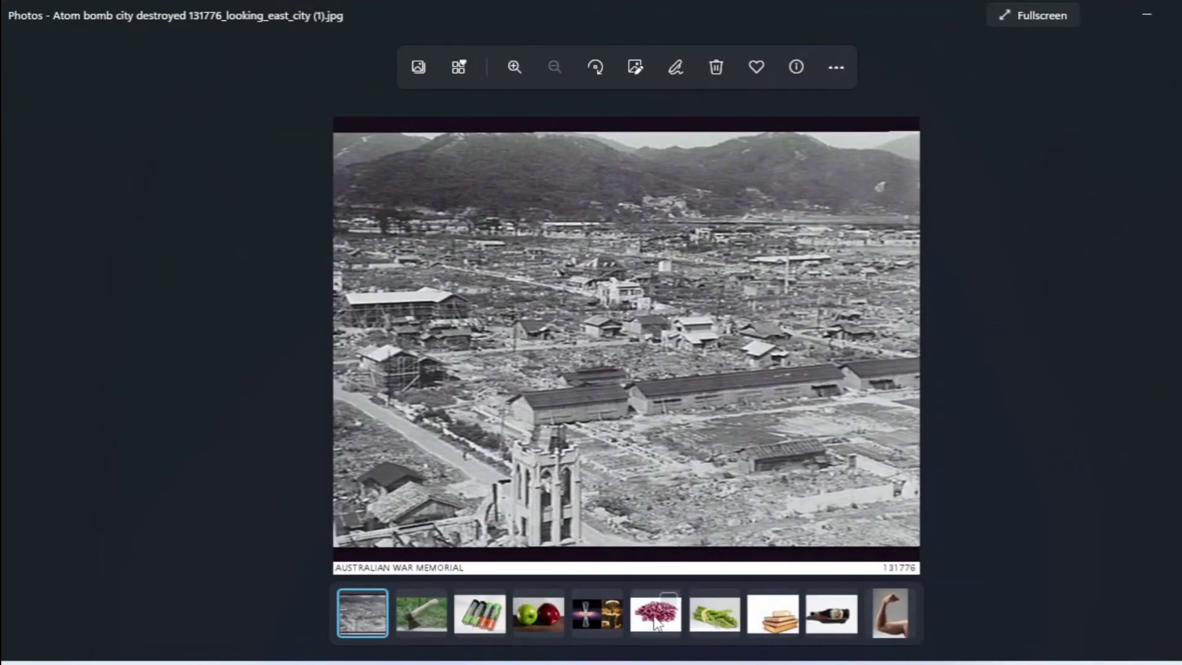
# Play a slideshow starting from the atom bomb city picture, and exit it and close the photo window
pyautogui.click(830, 70)
pyautogui.moveTo(744, 259)
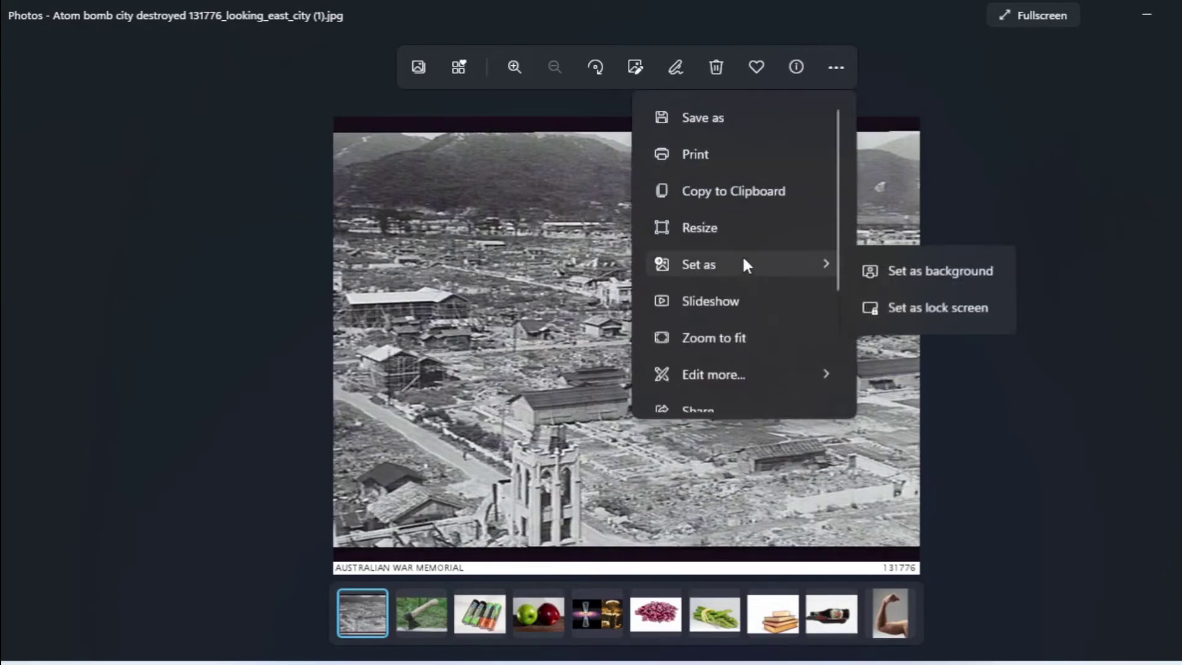
pyautogui.click(730, 301)
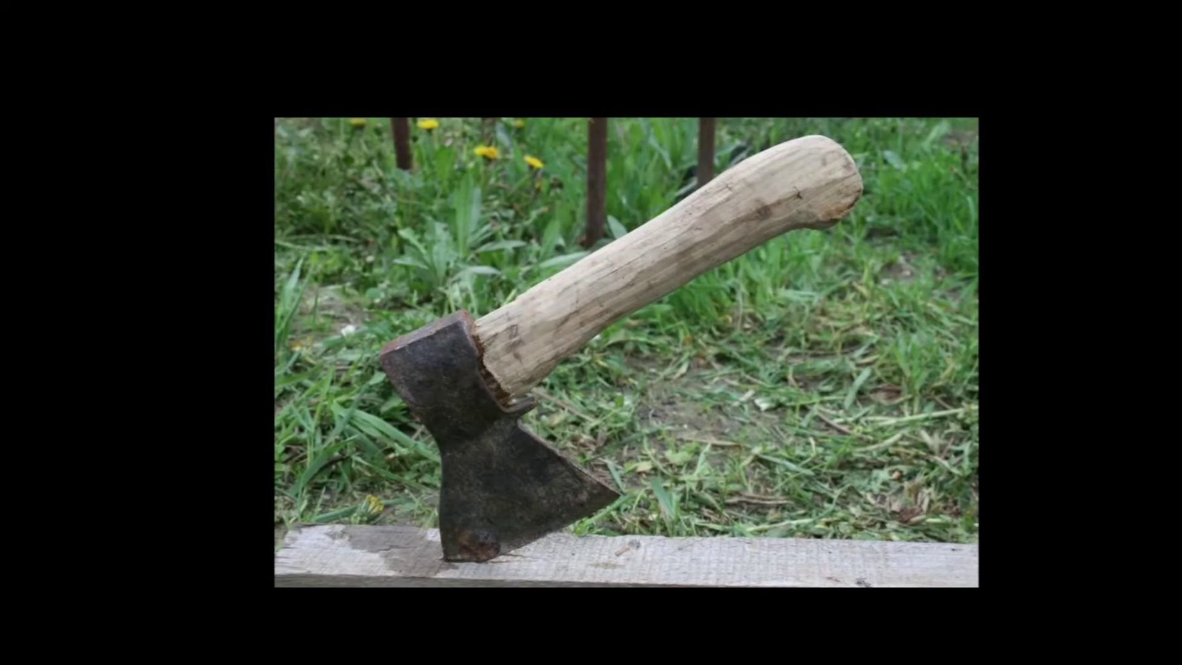
pyautogui.press('Escape')
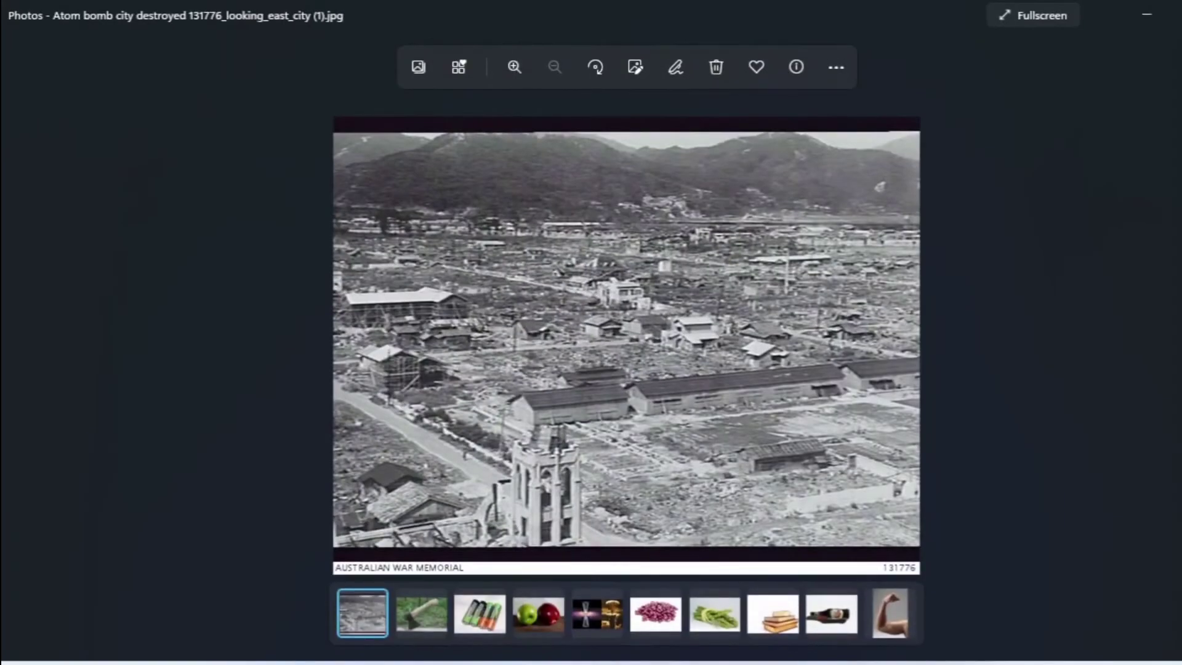
pyautogui.hotkey('alt', 'F4')
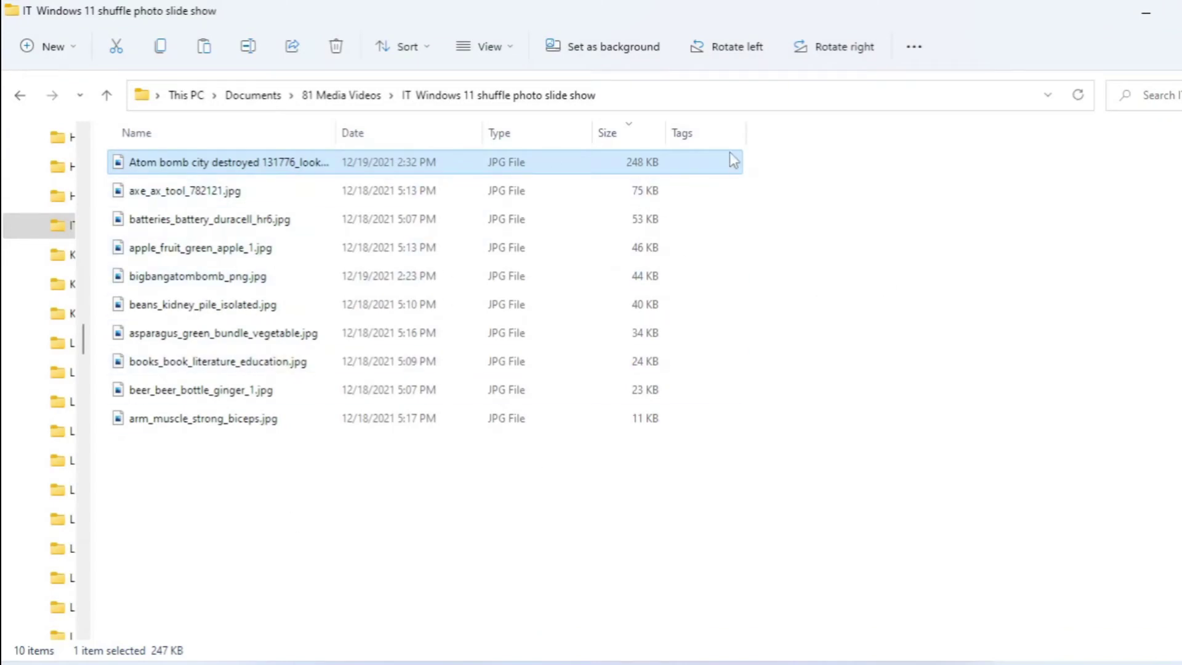
# Open the full list of available column details for the folder and enable Bit rate
pyautogui.click(764, 141)
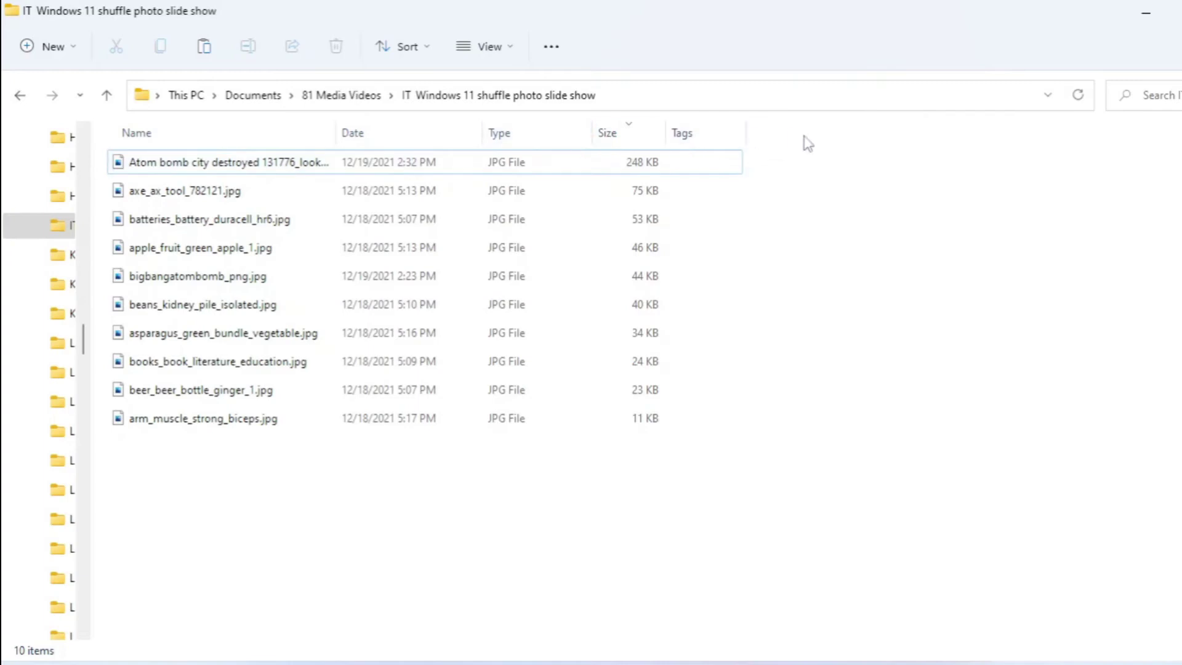
pyautogui.rightClick(782, 131)
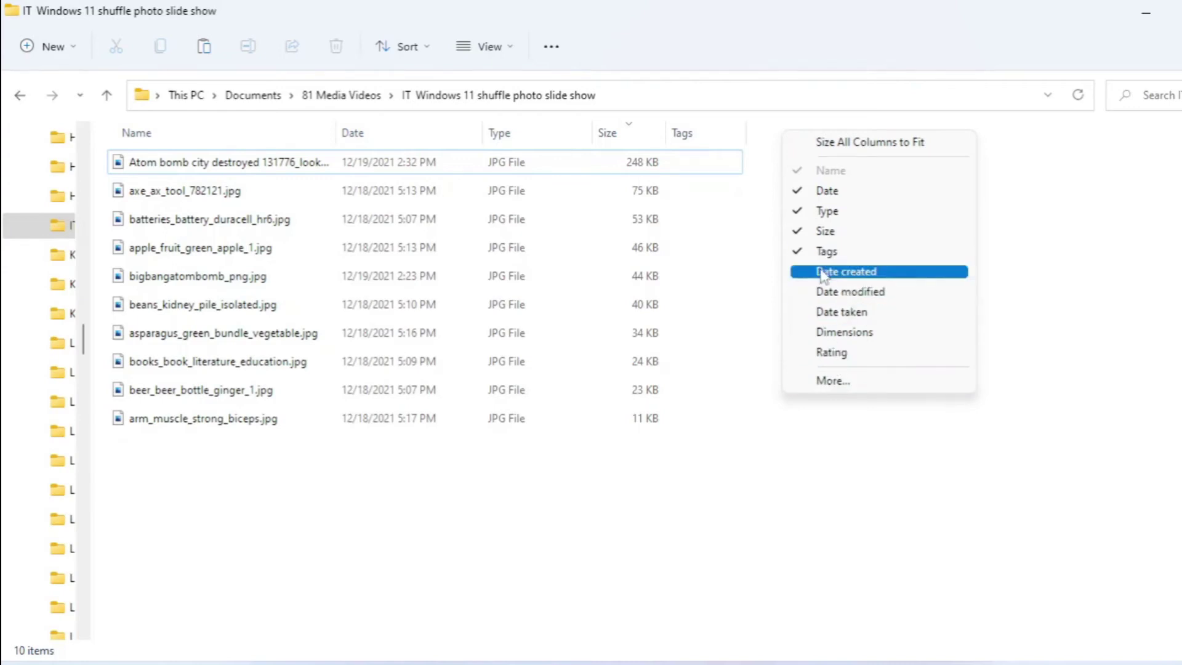
pyautogui.click(822, 381)
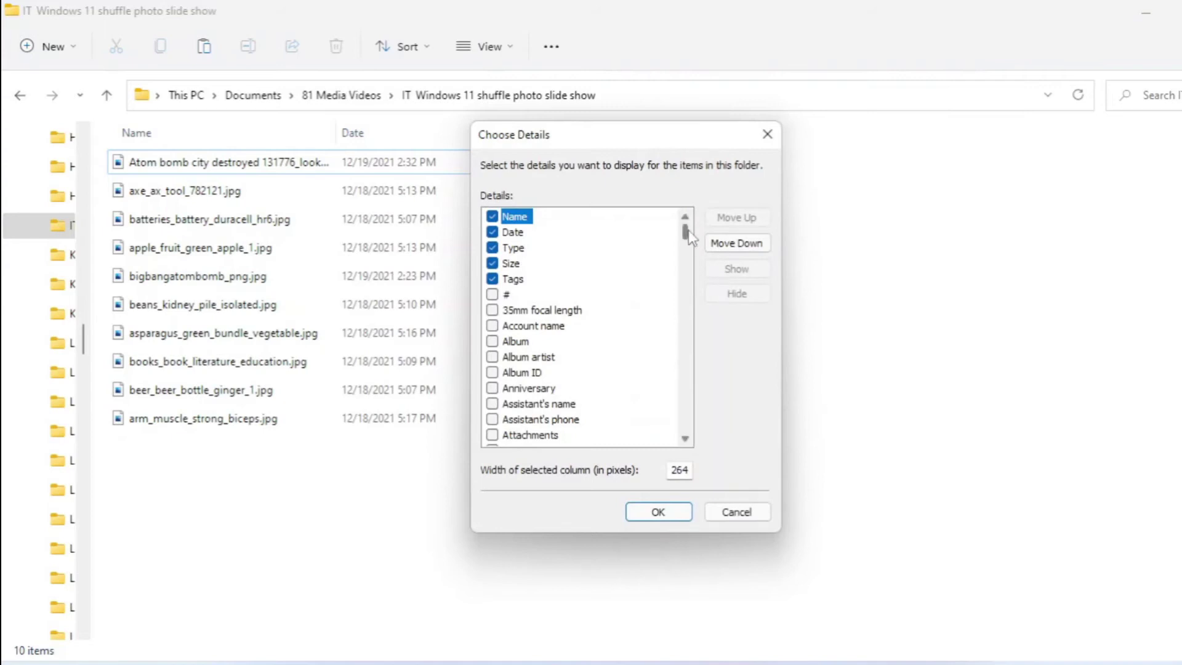
pyautogui.moveTo(687, 239); pyautogui.dragTo(687, 247)
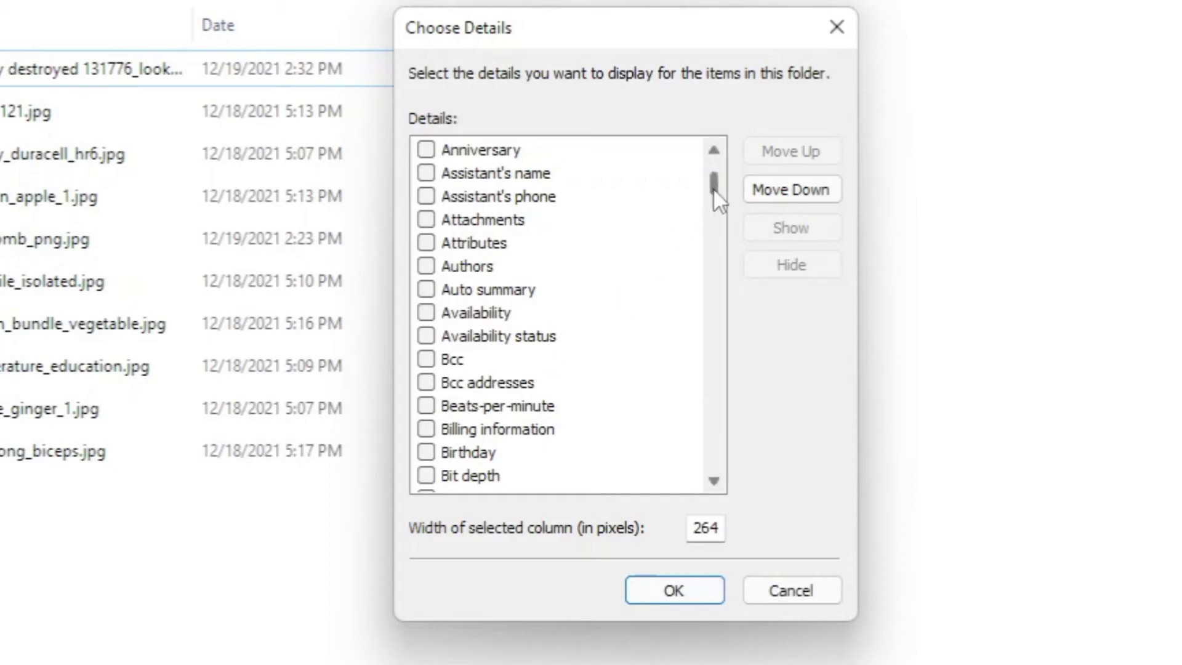
pyautogui.moveTo(713, 187); pyautogui.dragTo(710, 187)
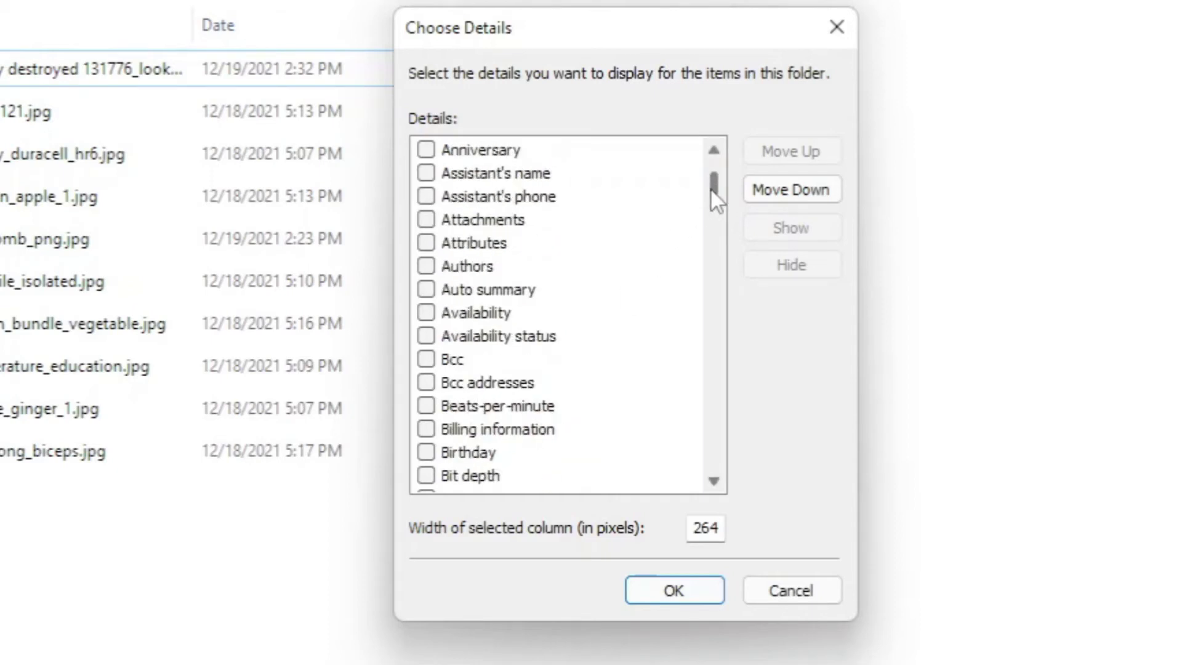
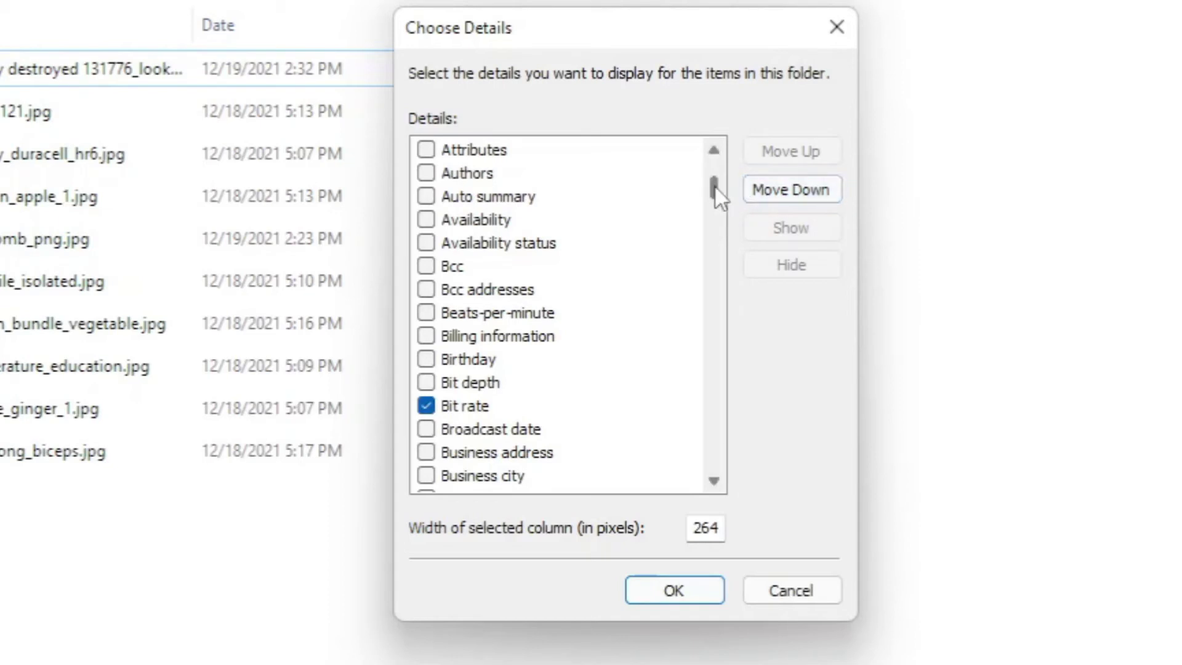
# Enable the Exposure time detail as a column for the folder
pyautogui.moveTo(715, 187); pyautogui.dragTo(715, 194)
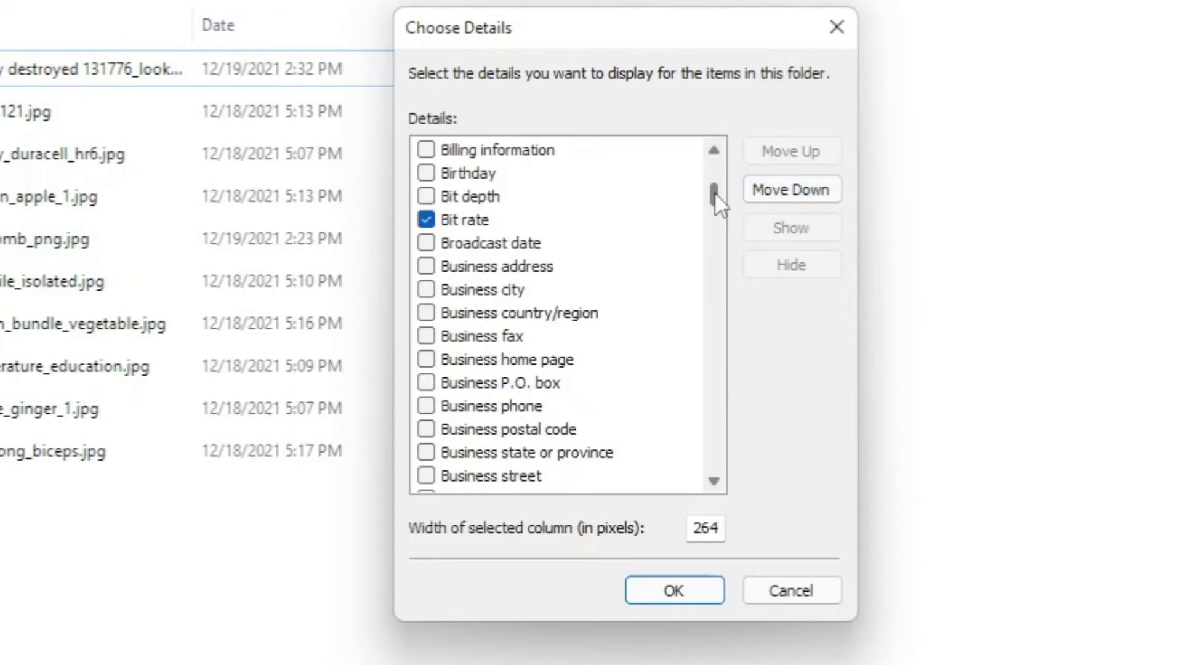
pyautogui.moveTo(715, 195); pyautogui.dragTo(729, 264)
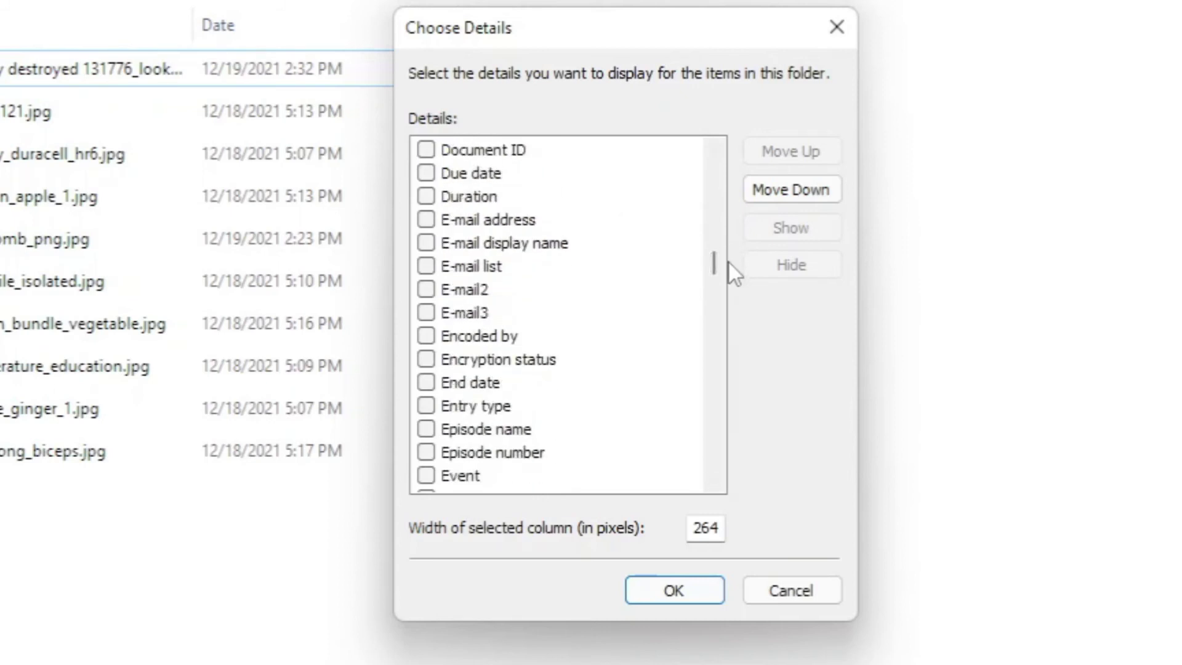
pyautogui.moveTo(715, 258); pyautogui.dragTo(713, 264)
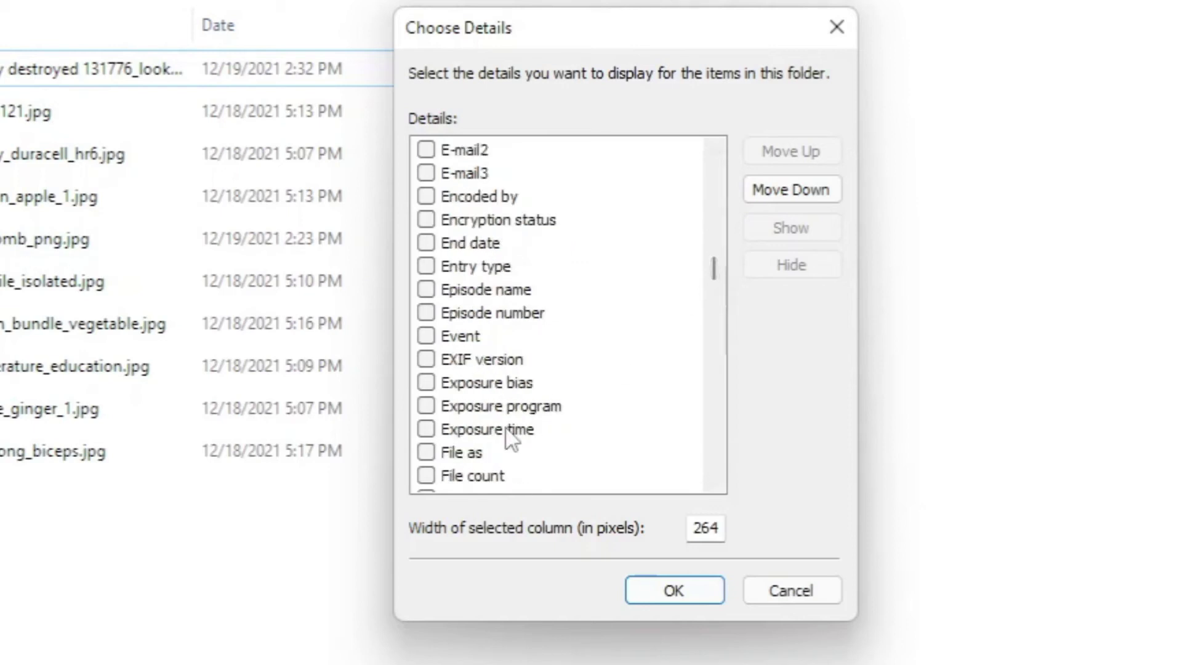
pyautogui.click(440, 430)
pyautogui.click(426, 430)
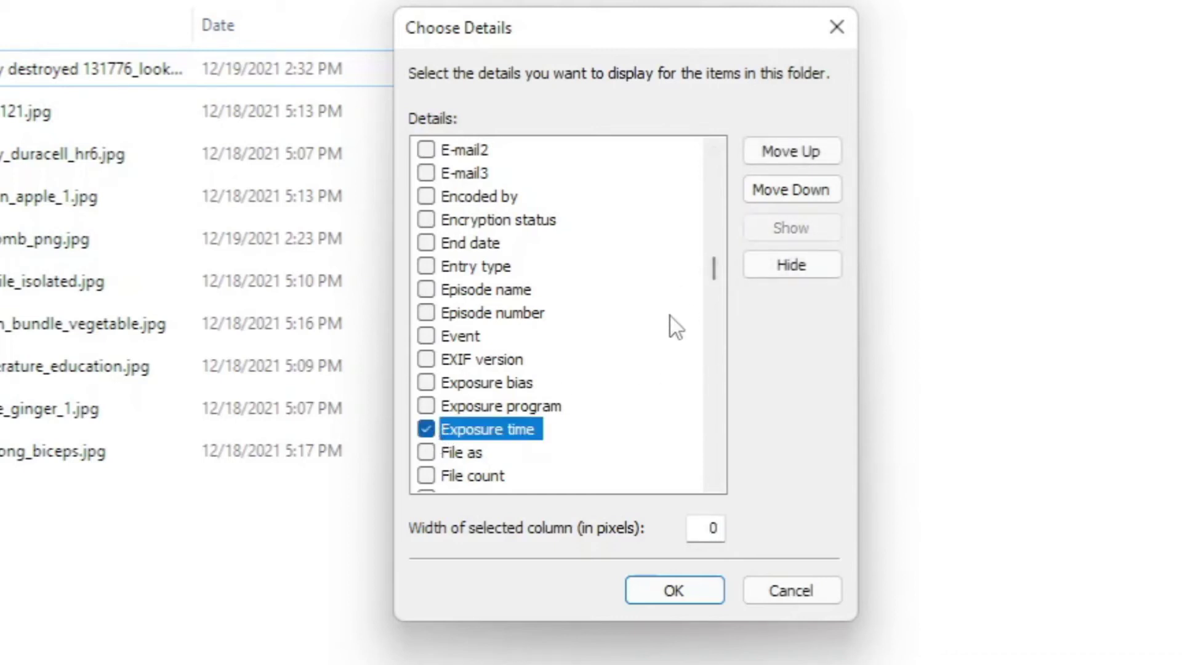
# Enable the ISO speed and Max aperture details and apply the chosen columns to the folder
pyautogui.moveTo(716, 271); pyautogui.dragTo(716, 321)
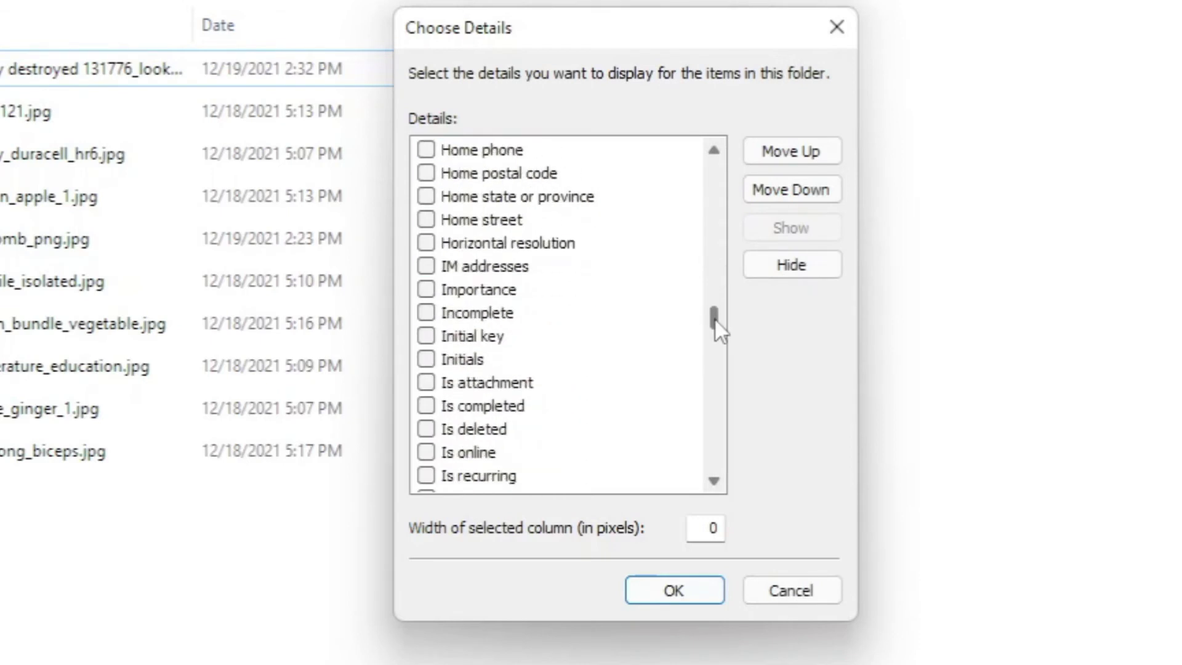
pyautogui.moveTo(714, 318); pyautogui.dragTo(715, 326)
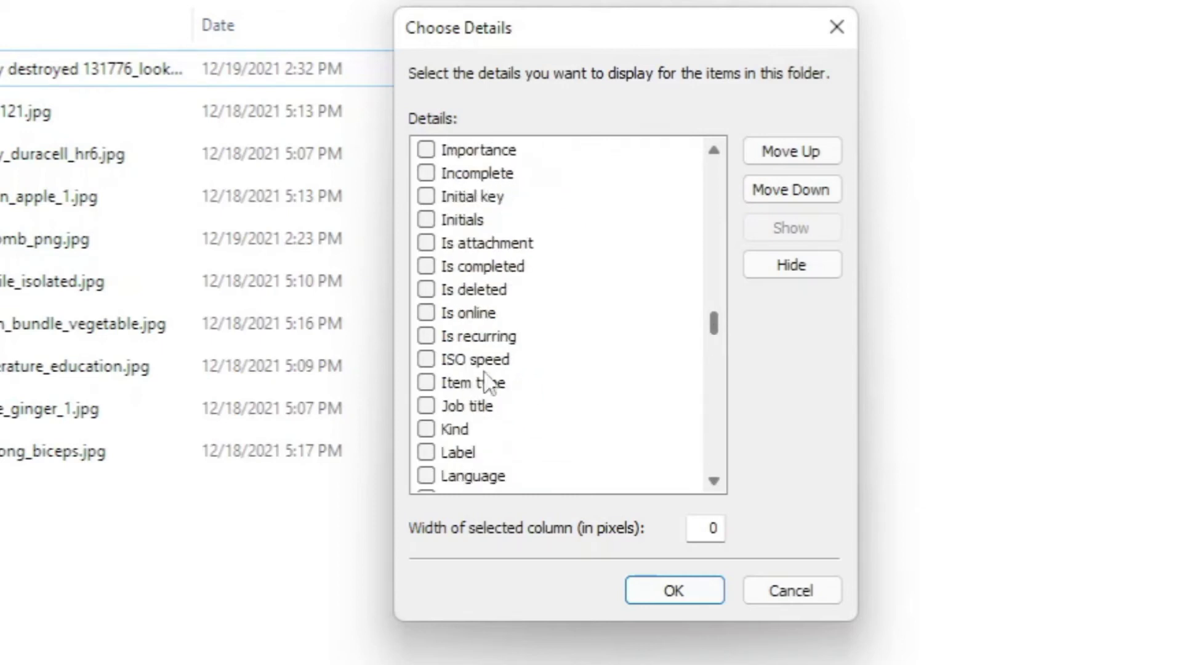
pyautogui.click(426, 360)
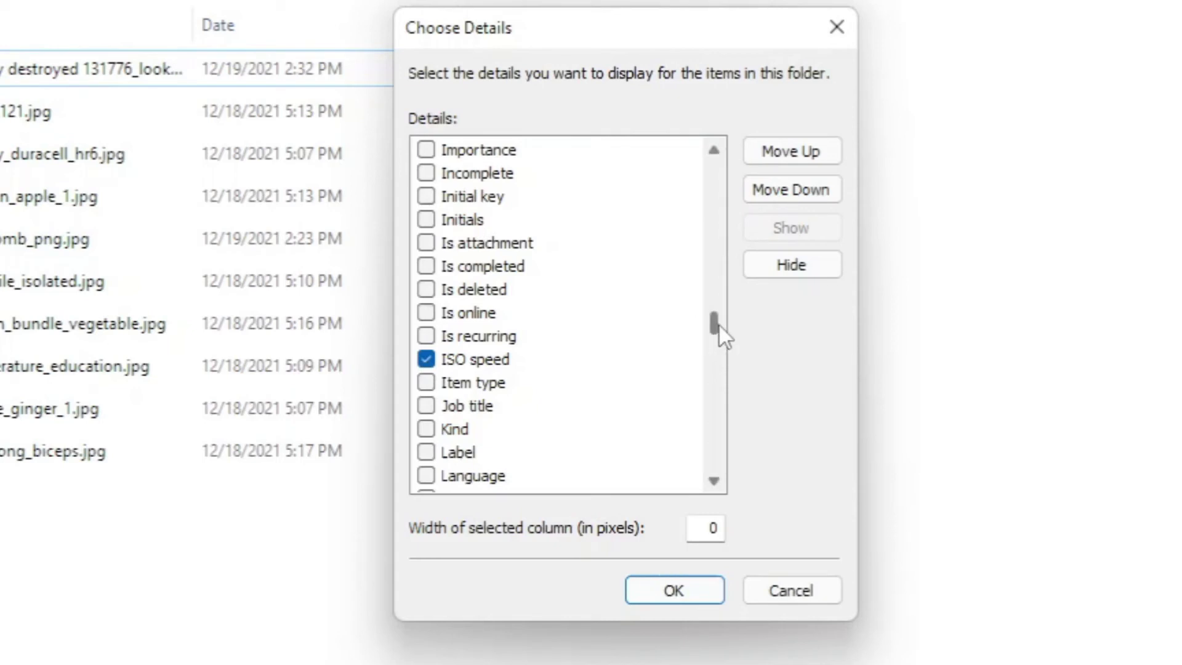
pyautogui.moveTo(719, 327)
pyautogui.mouseDown()
pyautogui.moveTo(723, 450)
pyautogui.moveTo(713, 349)
pyautogui.mouseUp()
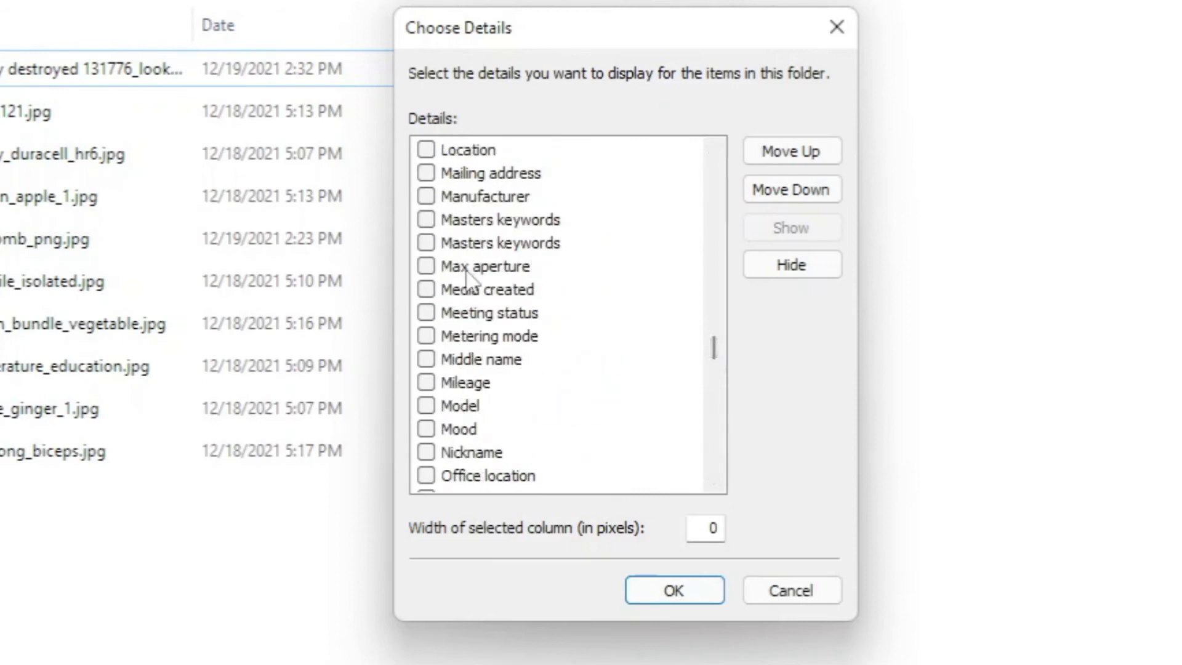
pyautogui.click(426, 266)
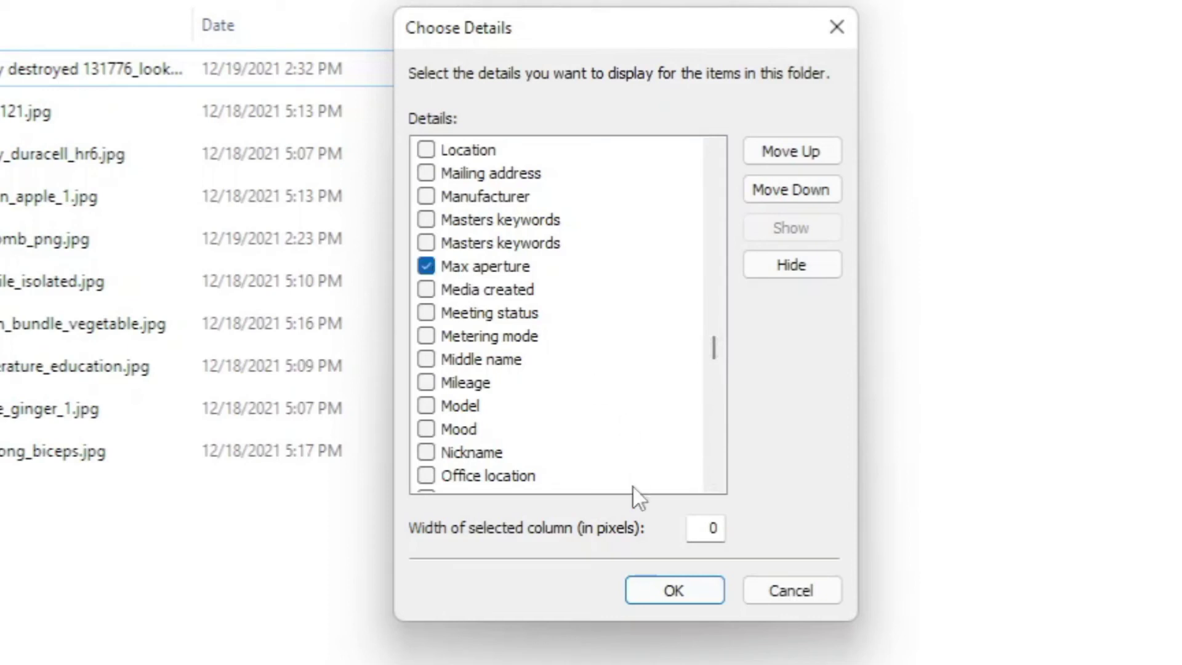
pyautogui.click(674, 592)
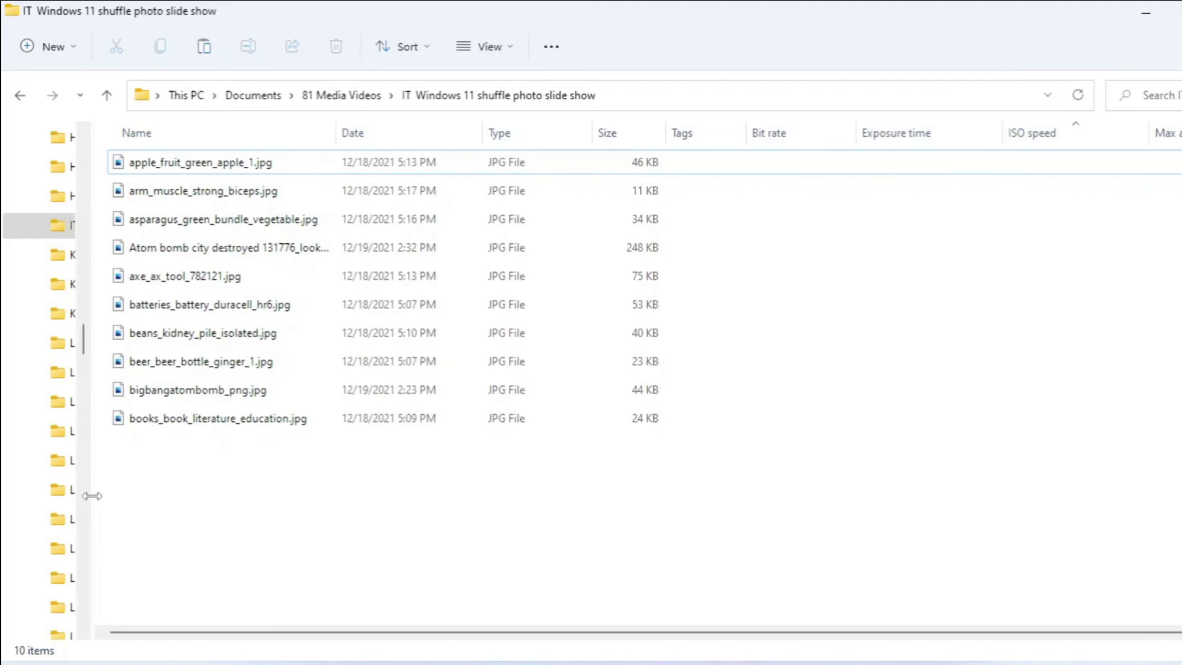
pyautogui.hscroll(-3, 511, 400)
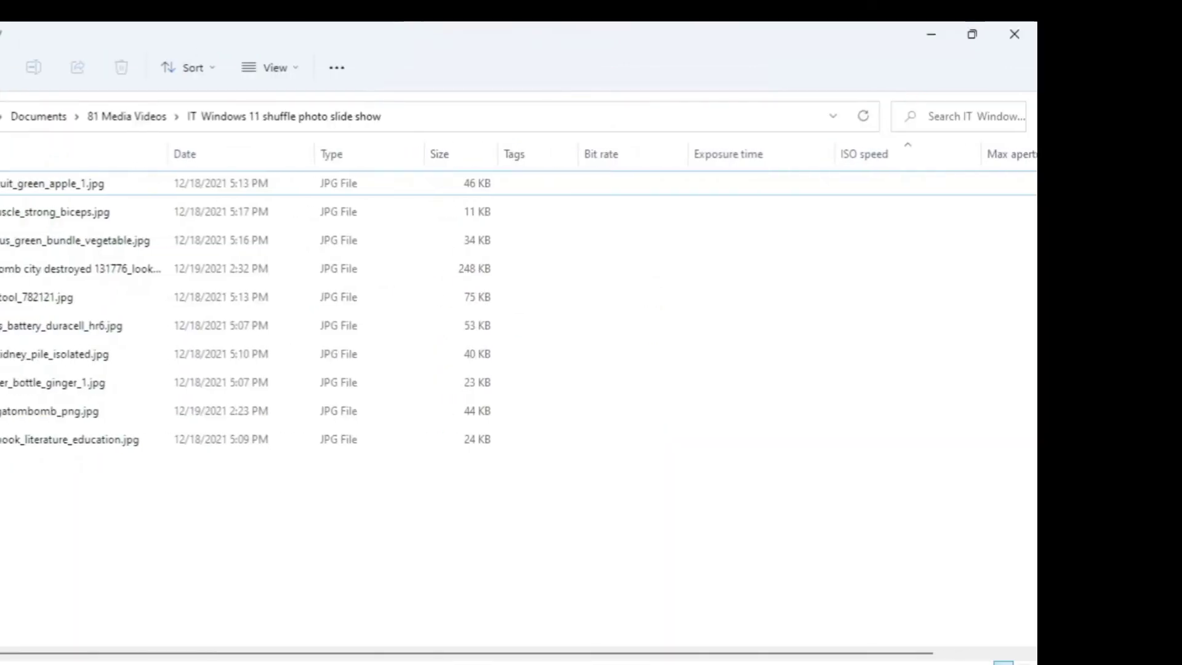
pyautogui.hscroll(3, 511, 400)
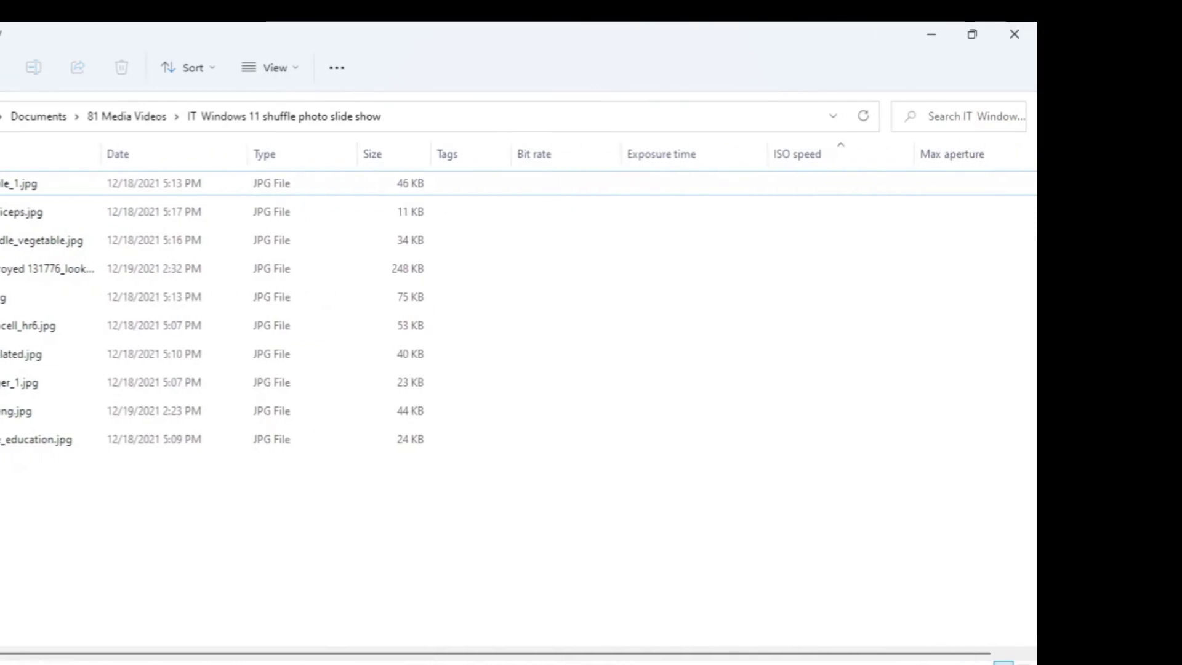
pyautogui.hscroll(-3, 511, 400)
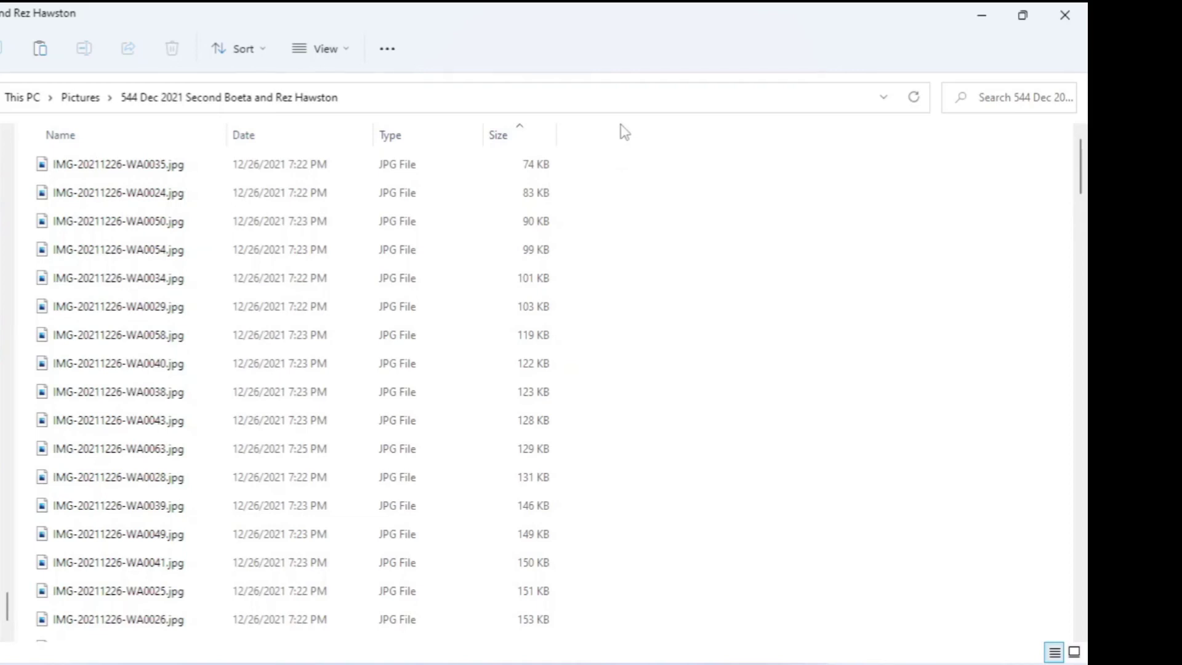
# Add the Bit rate, Exposure time, ISO speed and Max aperture columns to the December 2021 pictures folder
pyautogui.rightClick(625, 132)
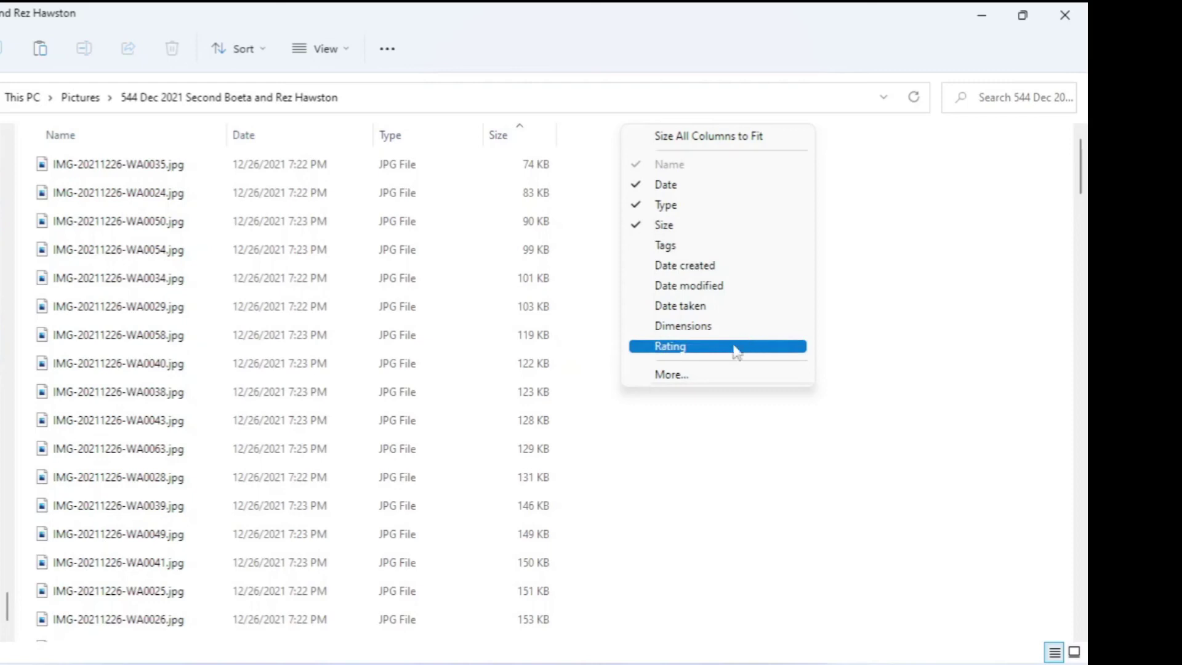
pyautogui.click(688, 377)
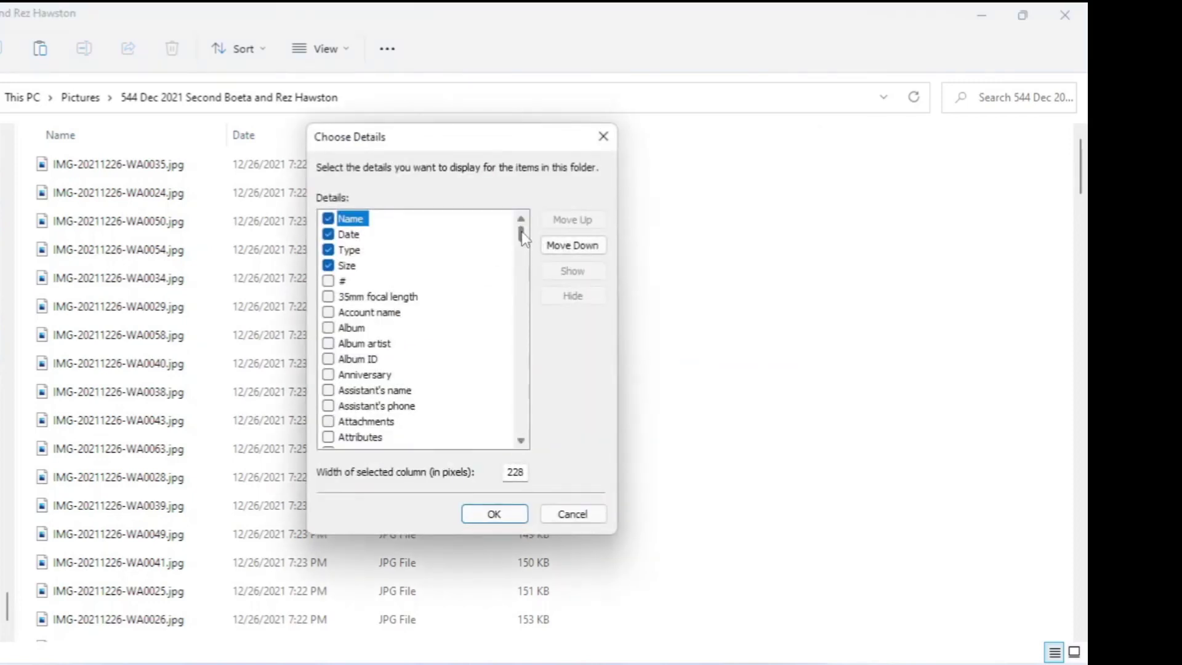
pyautogui.moveTo(522, 231); pyautogui.dragTo(522, 298)
pyautogui.scroll(-15, 336, 382)
pyautogui.click(343, 394)
pyautogui.scroll(-8, 345, 344)
pyautogui.click(332, 267)
pyautogui.click(486, 515)
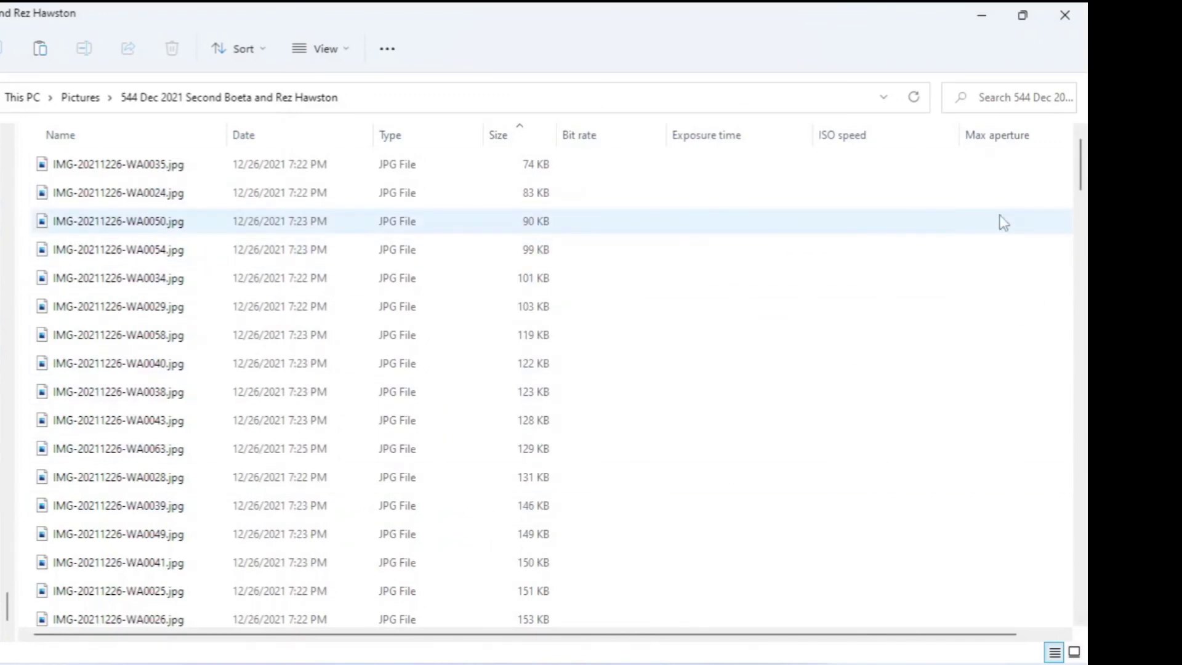
# Sort the December 2021 files by exposure time and after that by max aperture, looking through the list in each order
pyautogui.moveTo(1082, 166); pyautogui.dragTo(1083, 336)
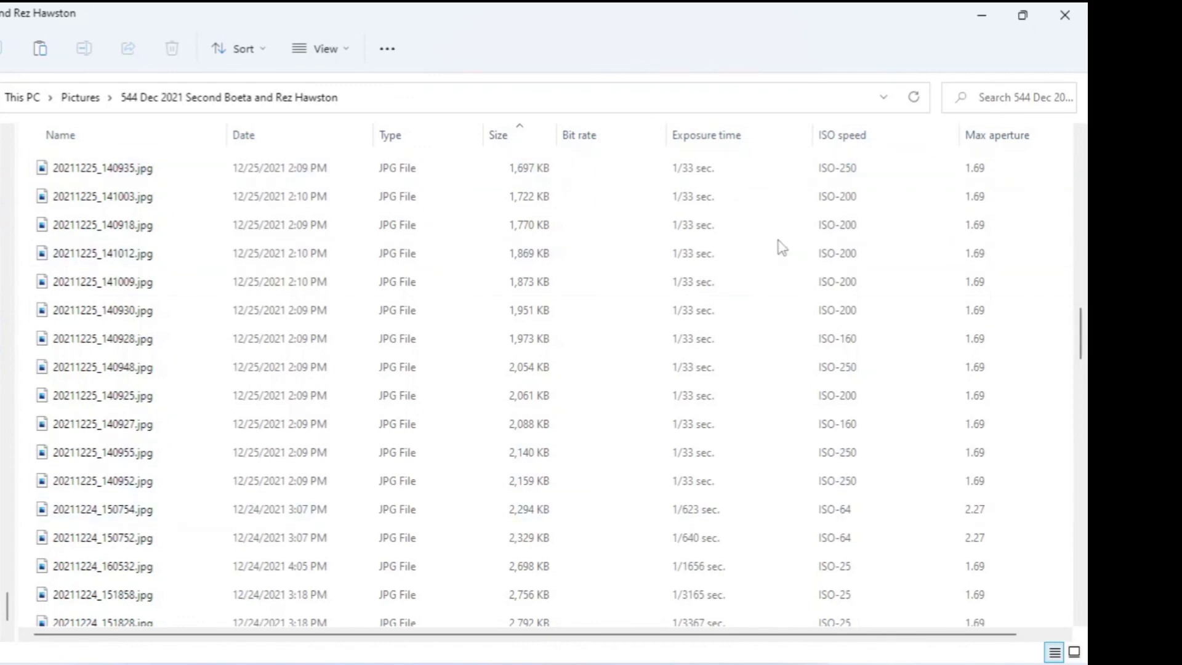
pyautogui.moveTo(1081, 362); pyautogui.dragTo(1083, 416)
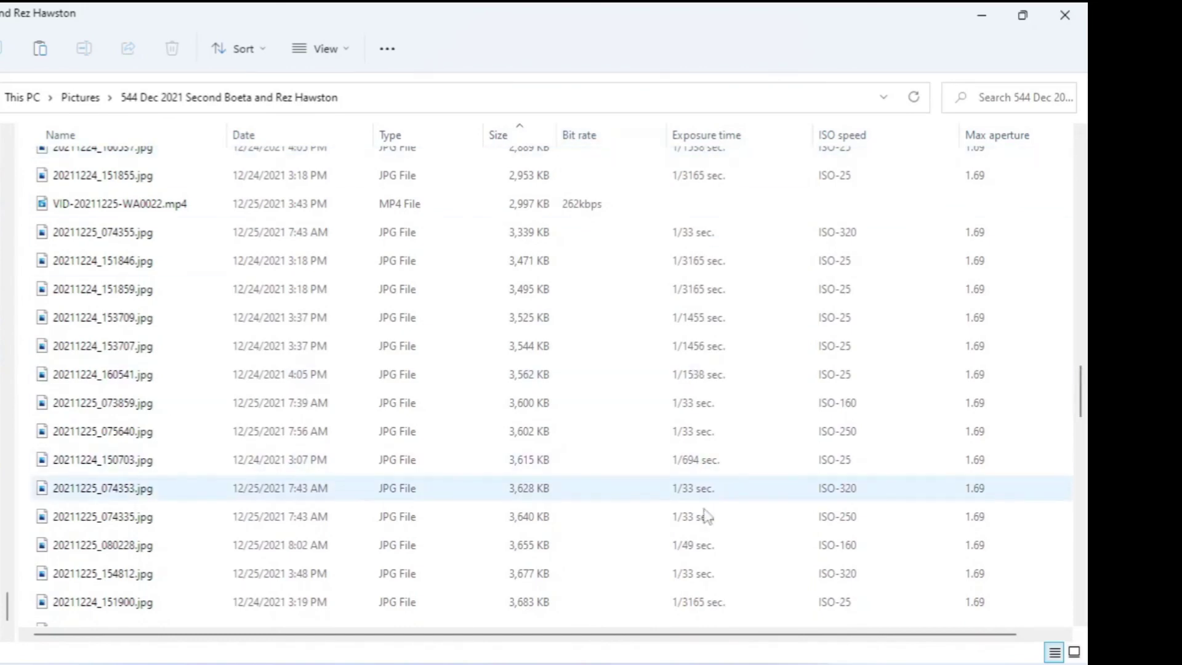
pyautogui.click(705, 137)
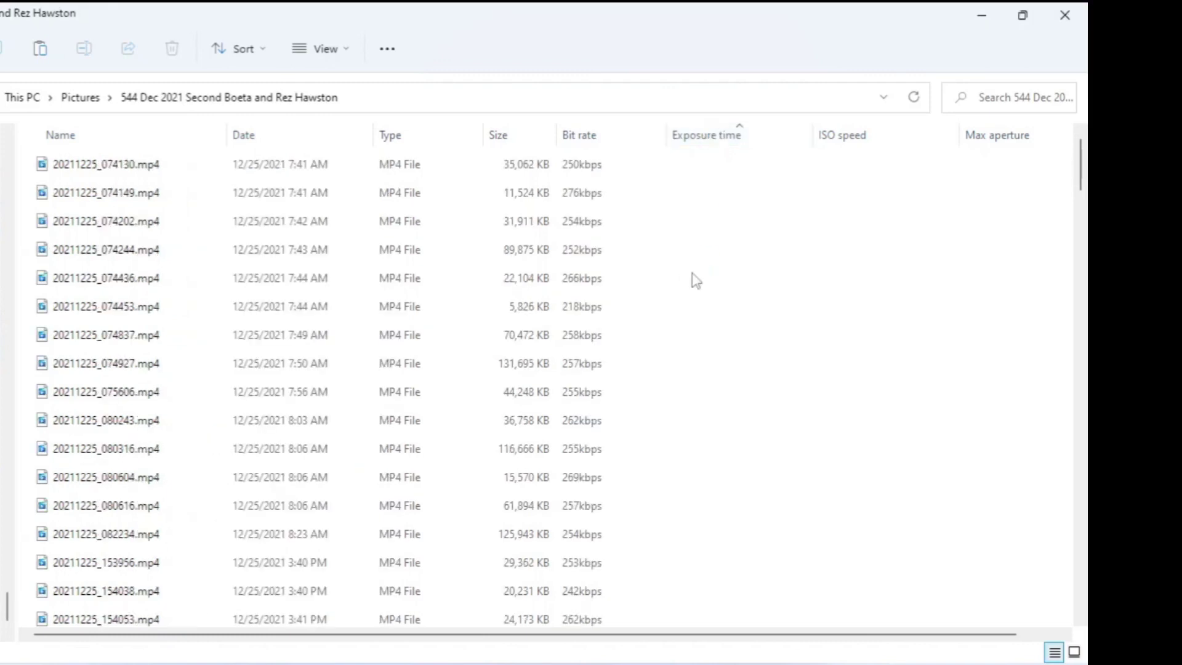
pyautogui.moveTo(1083, 183); pyautogui.dragTo(1085, 386)
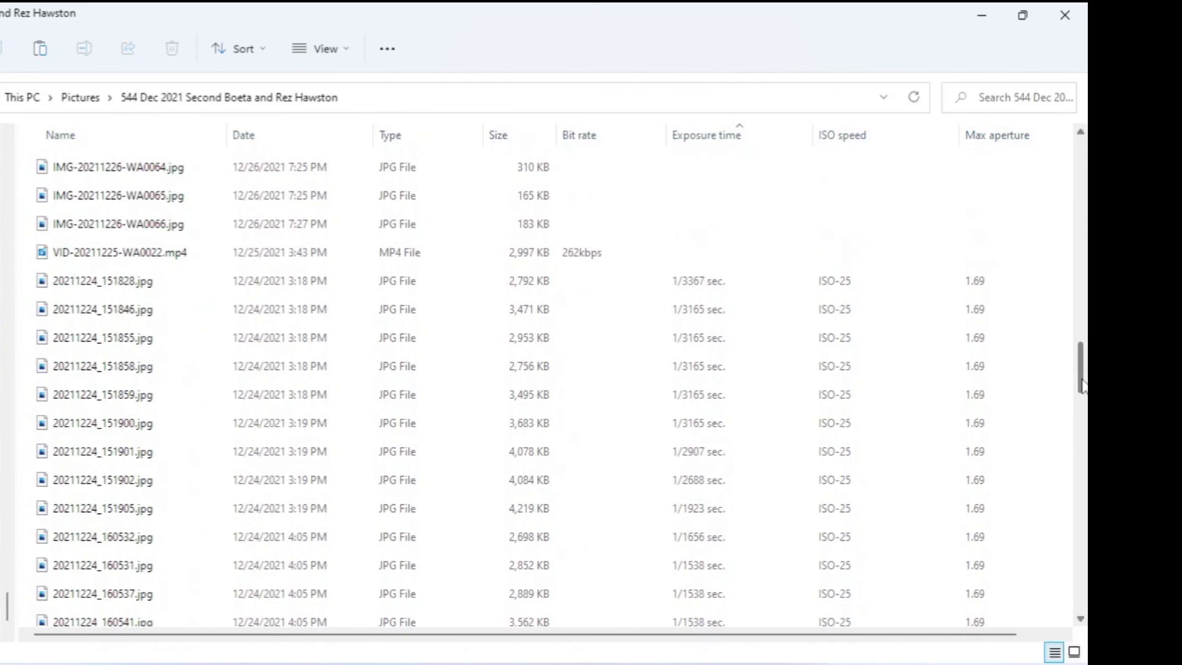
pyautogui.click(982, 145)
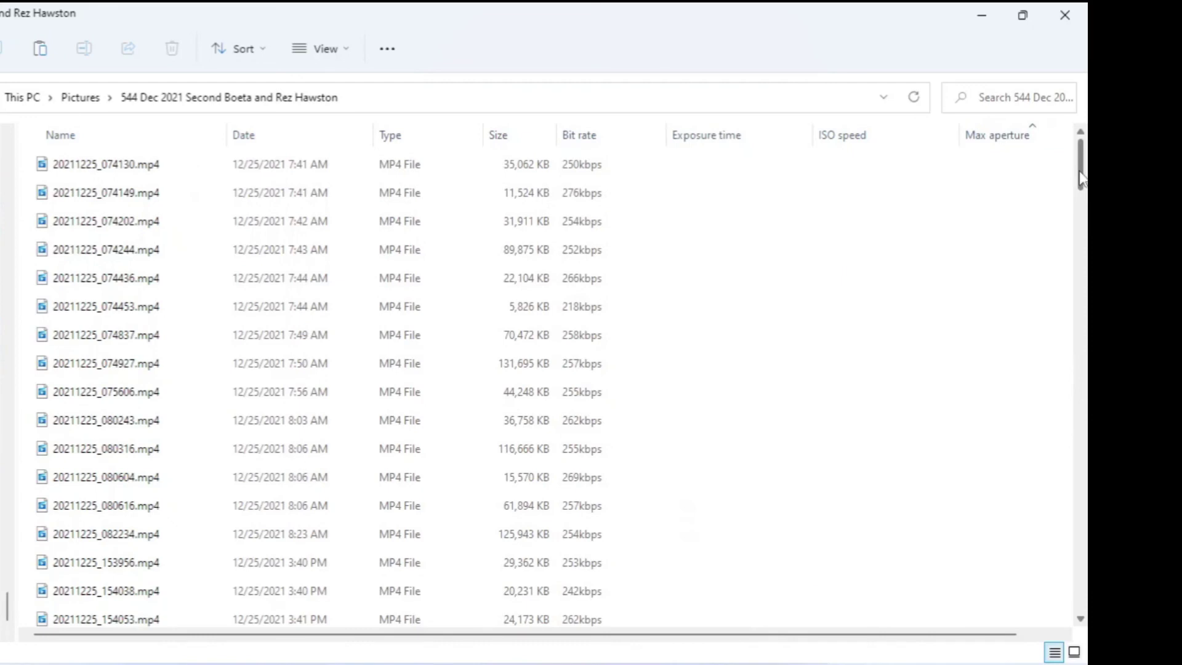
pyautogui.moveTo(1082, 179); pyautogui.dragTo(1084, 564)
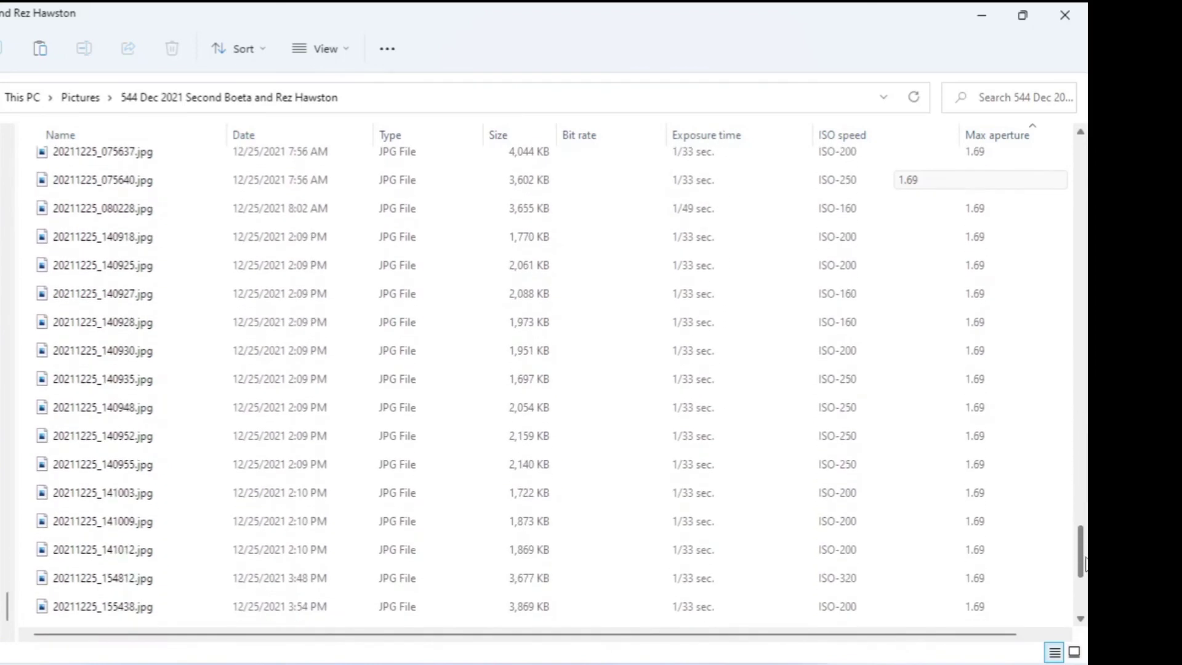